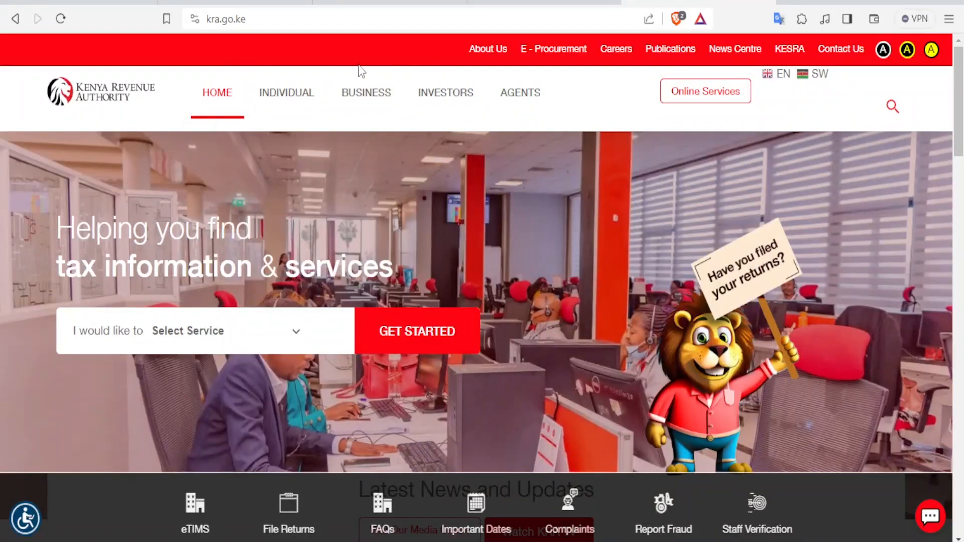
- Examine the Individual, Business and Investors mega menus on the Kenya Revenue Authority website, including the Individual submenu categories
{"action": "mouse_move", "coordinate": [300, 86]}
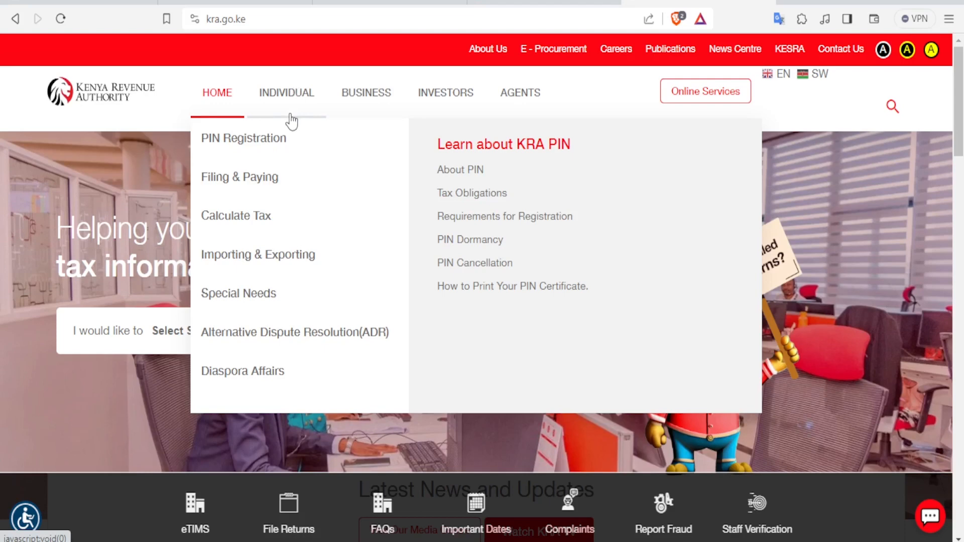
{"action": "mouse_move", "coordinate": [263, 179]}
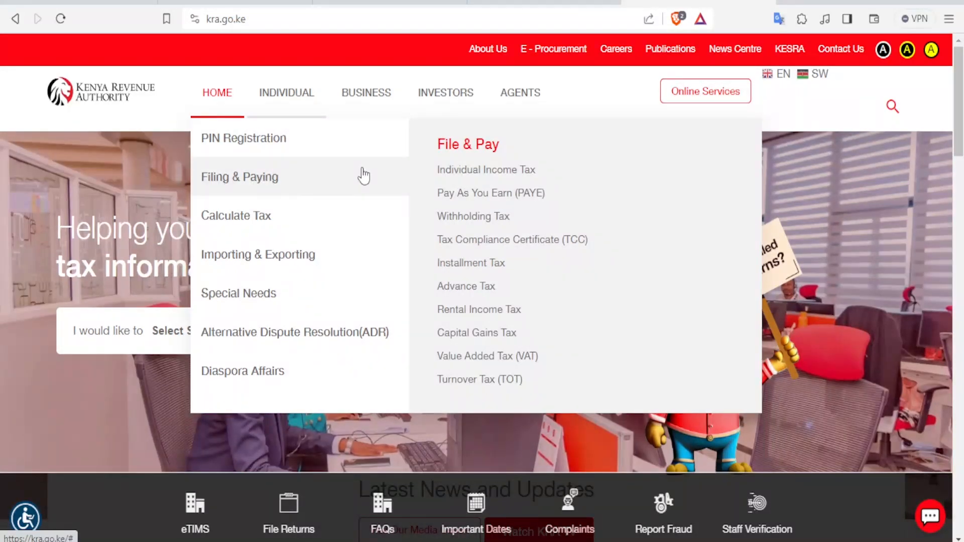
{"action": "mouse_move", "coordinate": [245, 217]}
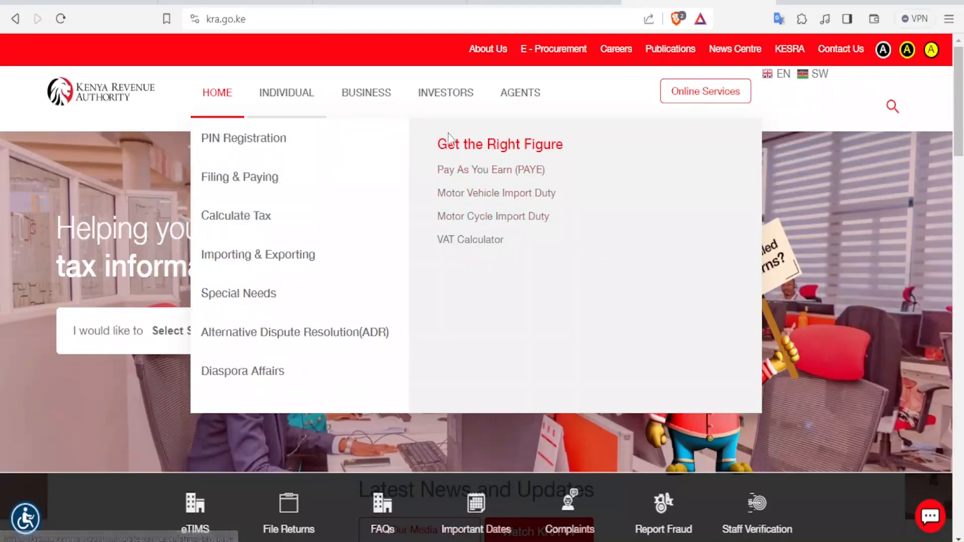
{"action": "mouse_move", "coordinate": [286, 248]}
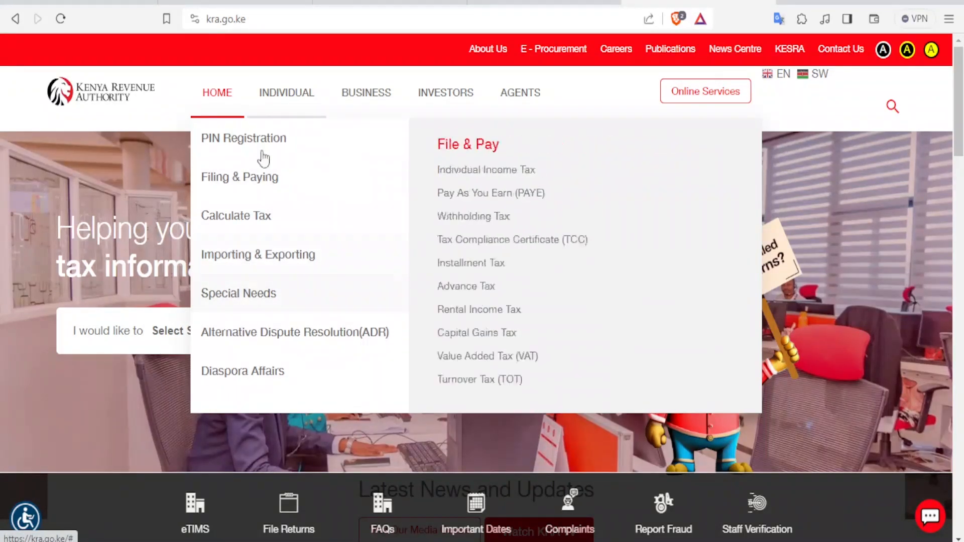
{"action": "mouse_move", "coordinate": [357, 139]}
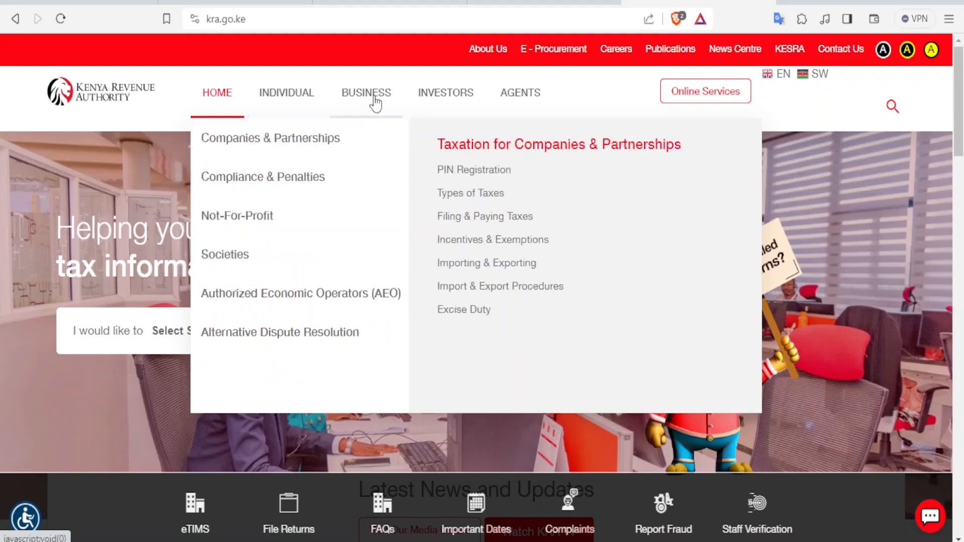
{"action": "mouse_move", "coordinate": [440, 105]}
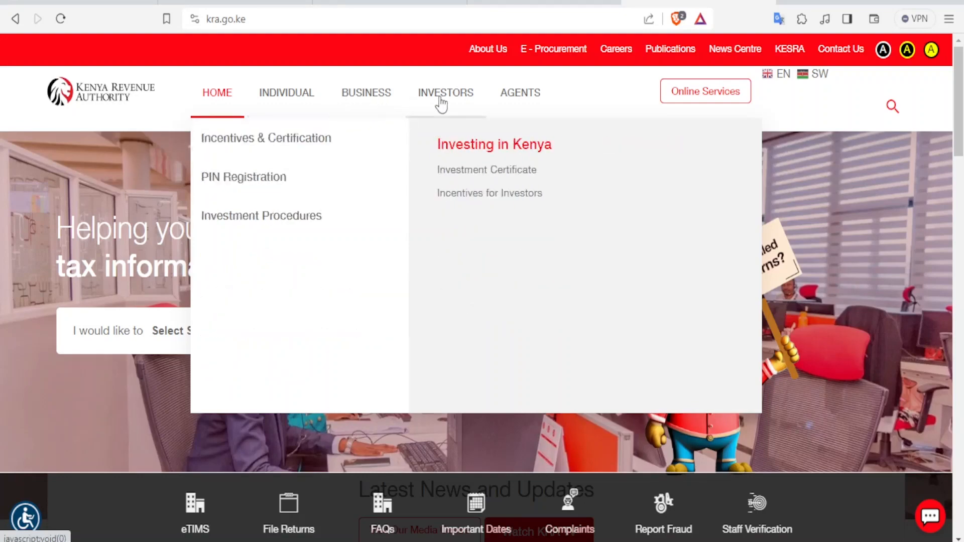
{"action": "mouse_move", "coordinate": [301, 112]}
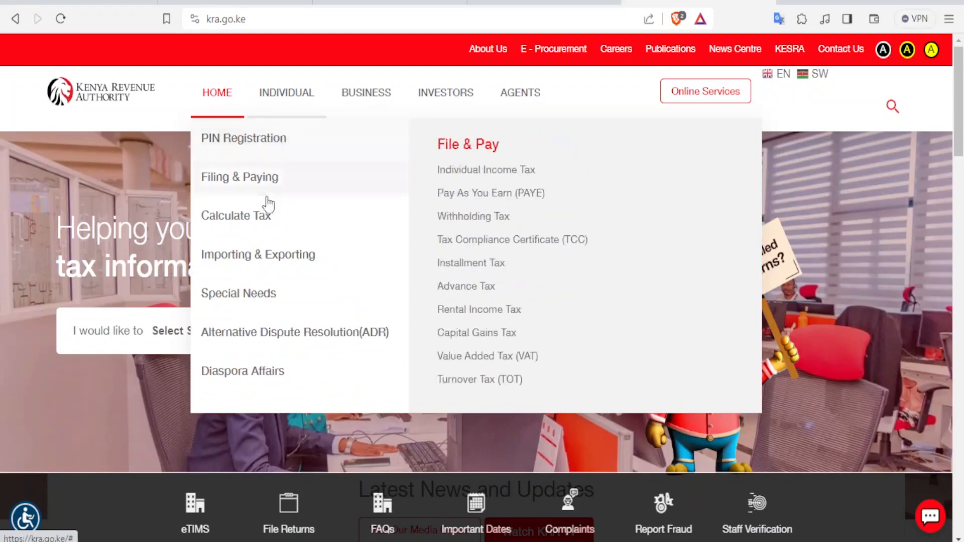
{"action": "mouse_move", "coordinate": [256, 253]}
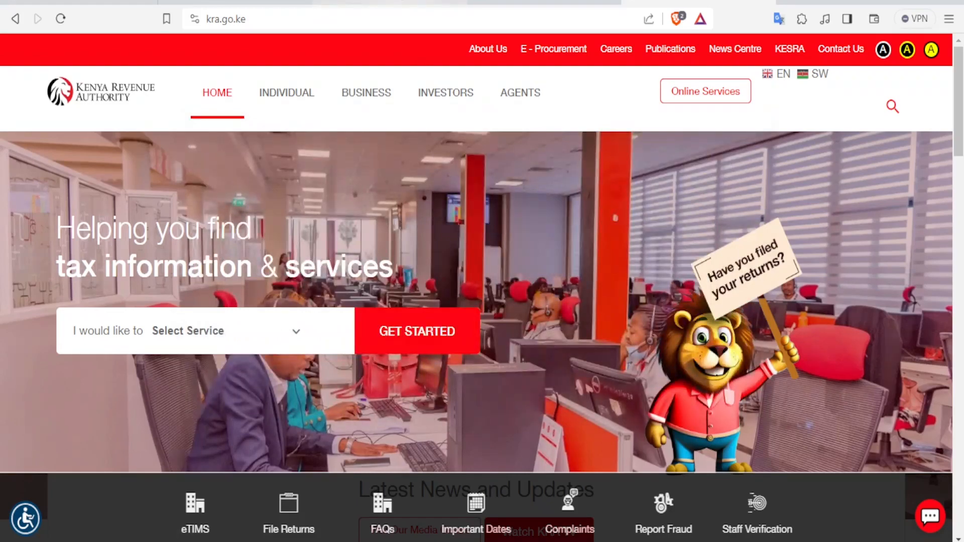
- Switch to the Shopify store admin and go to the Shopify App Store to find more apps
{"action": "left_click", "coordinate": [402, 2]}
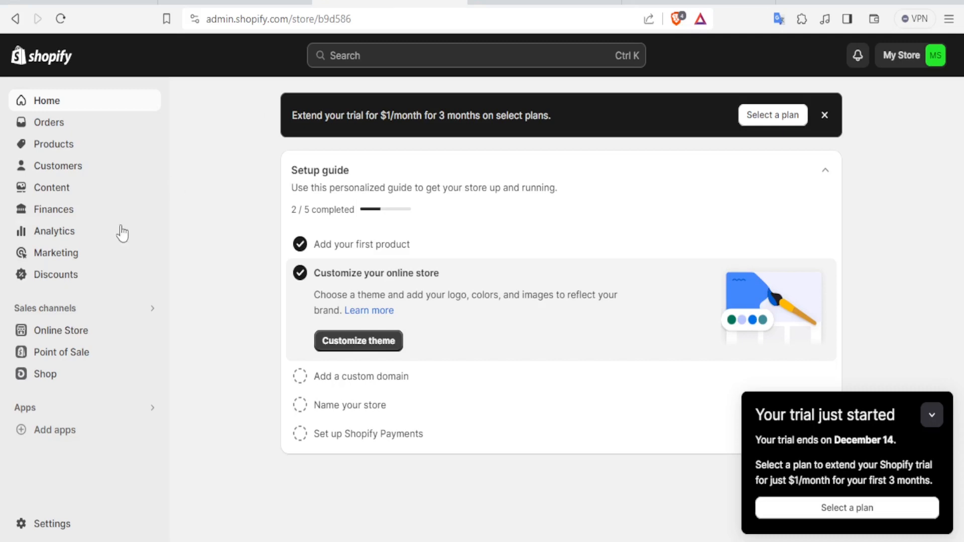
{"action": "left_click", "coordinate": [53, 431]}
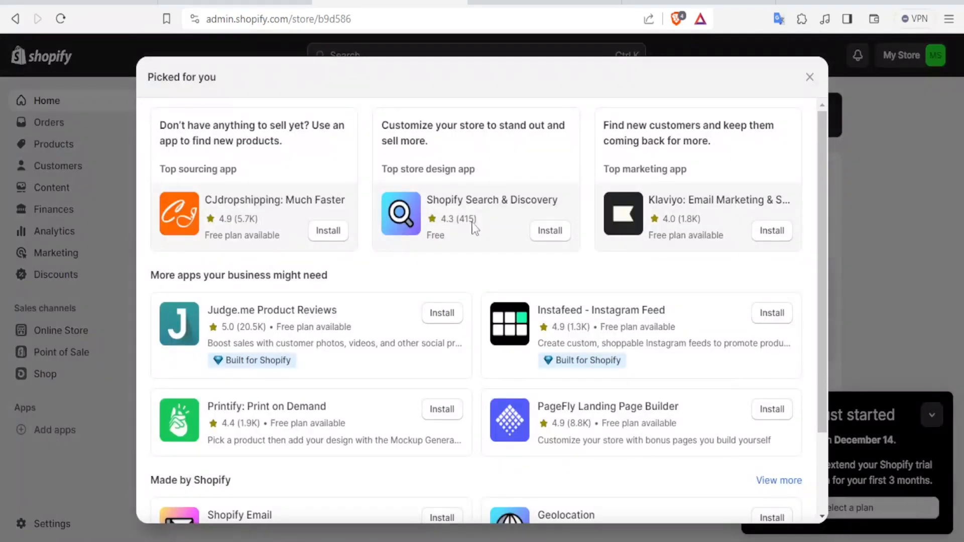
{"action": "scroll", "coordinate": [818, 284], "scroll_direction": "down", "scroll_amount": 3}
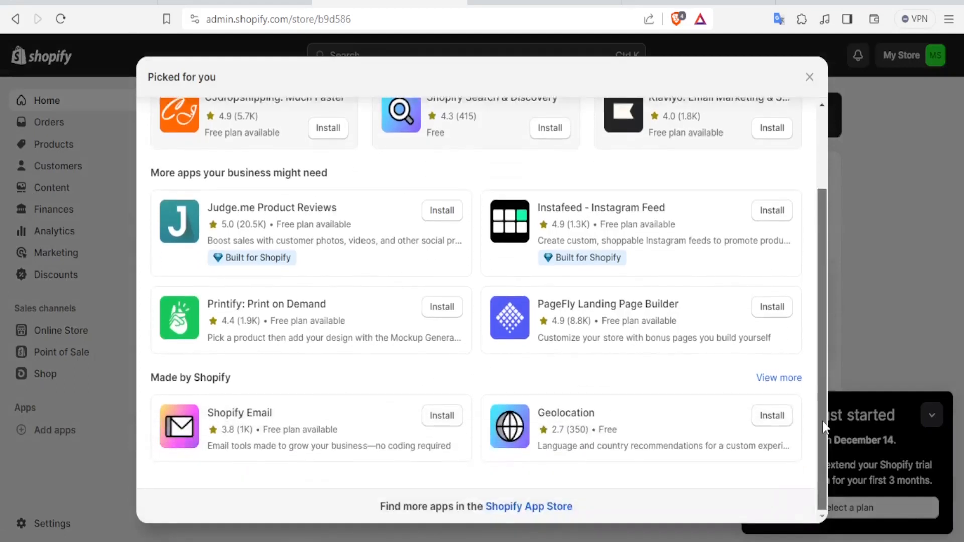
{"action": "left_click", "coordinate": [546, 509]}
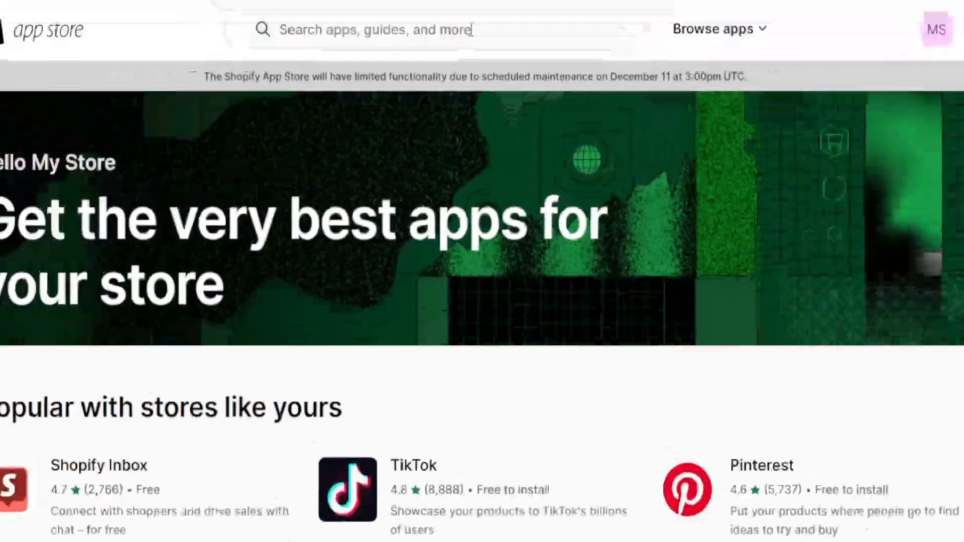
- Search the app store for "globo mega menu" and open the Globo Mega Menu, Navigation listing
{"action": "left_click", "coordinate": [472, 62]}
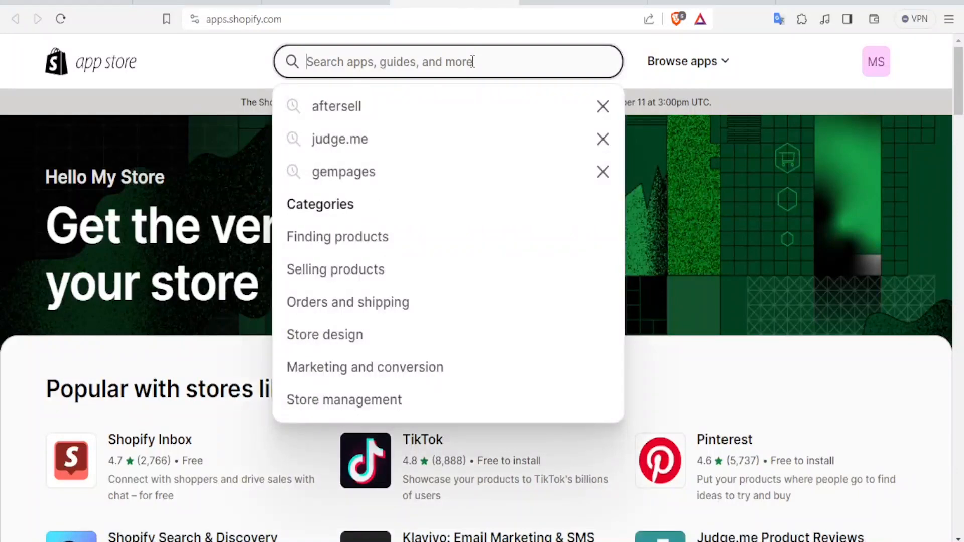
{"action": "type", "text": "globo mega menu"}
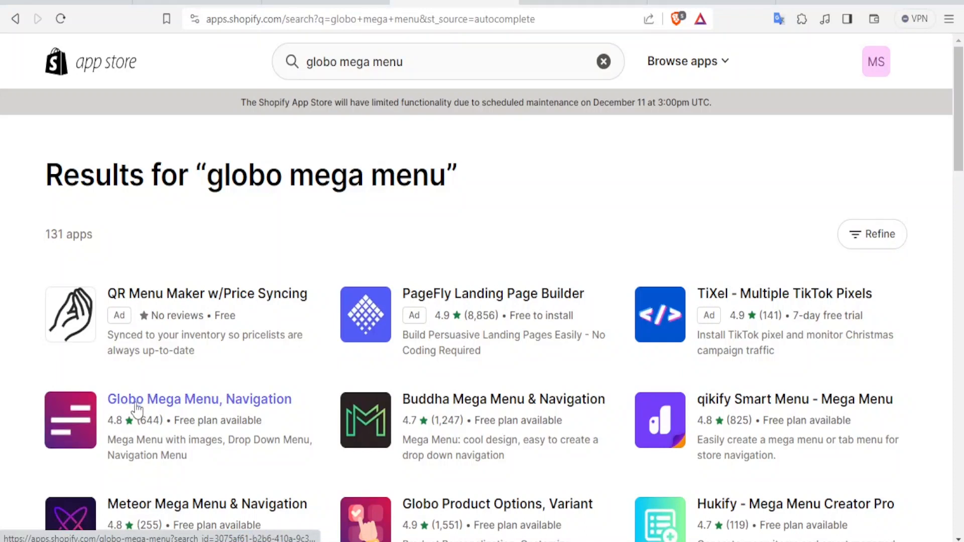
{"action": "left_click", "coordinate": [164, 406]}
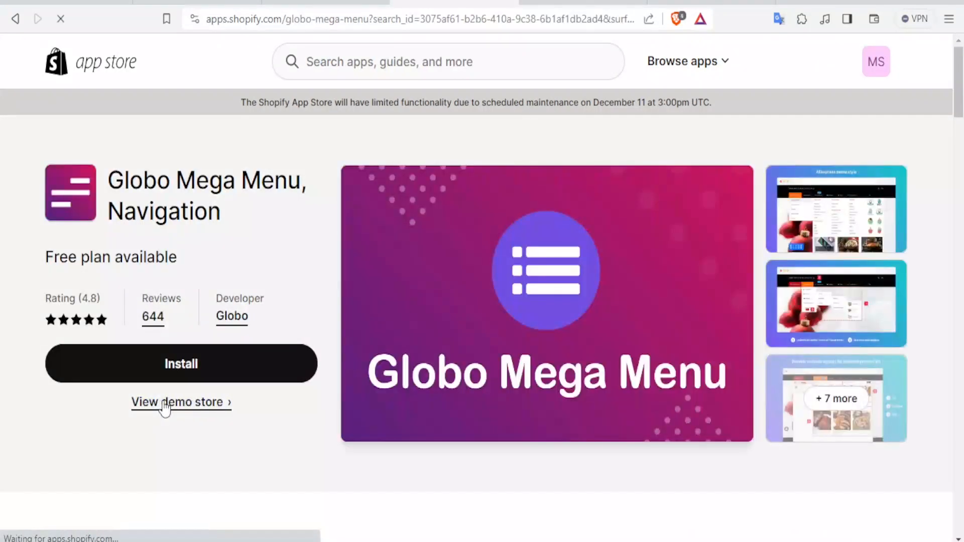
- Install Globo Mega Menu on the store and choose the Free plan
{"action": "left_click", "coordinate": [210, 371]}
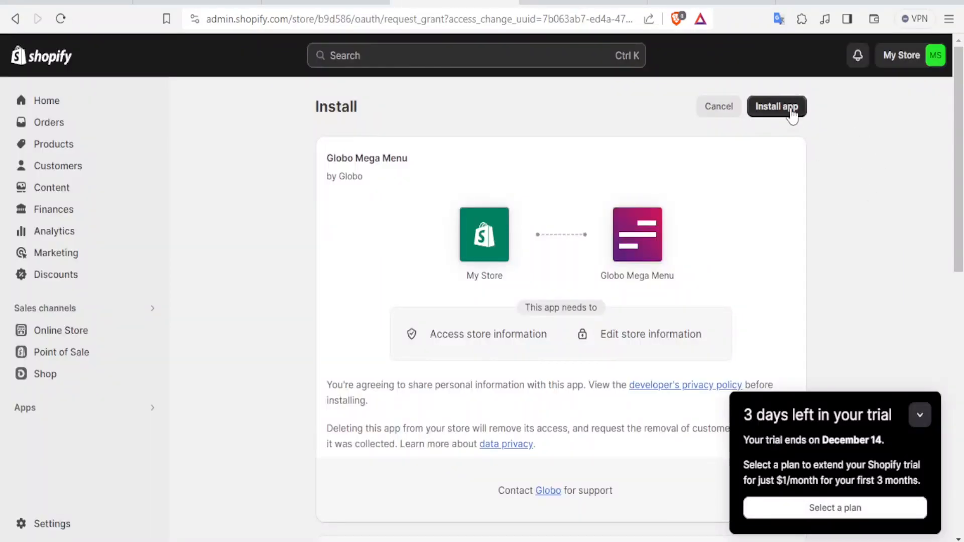
{"action": "left_click", "coordinate": [790, 108]}
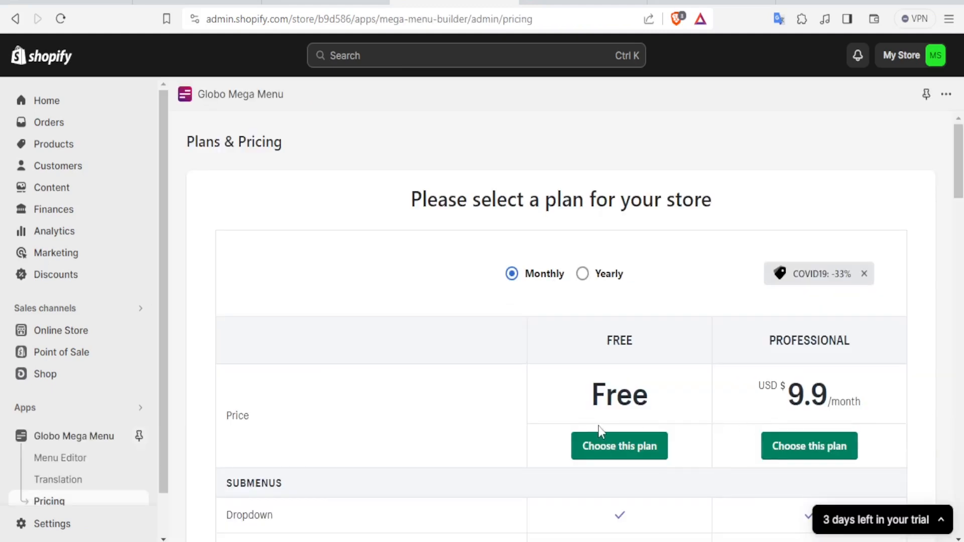
{"action": "scroll", "coordinate": [601, 426], "scroll_direction": "down", "scroll_amount": 3}
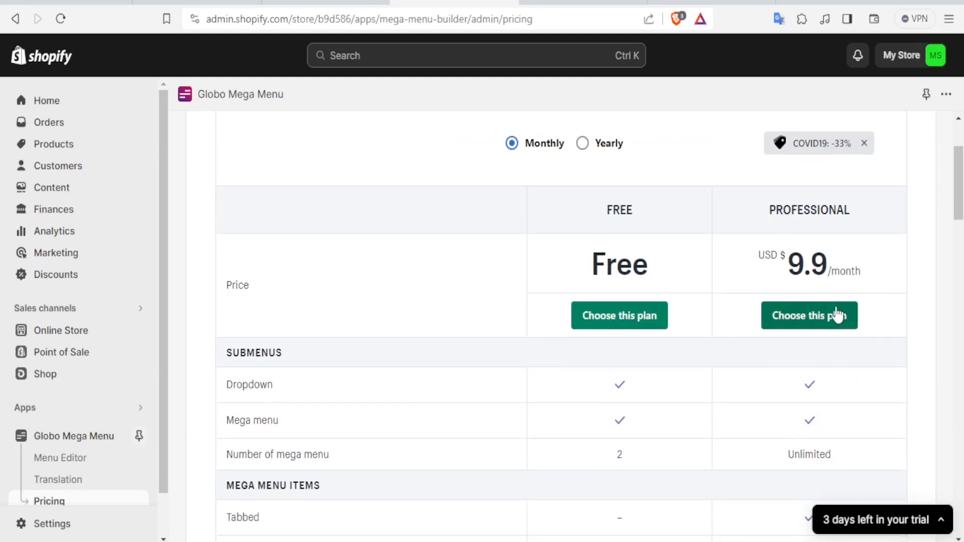
{"action": "left_click", "coordinate": [625, 330]}
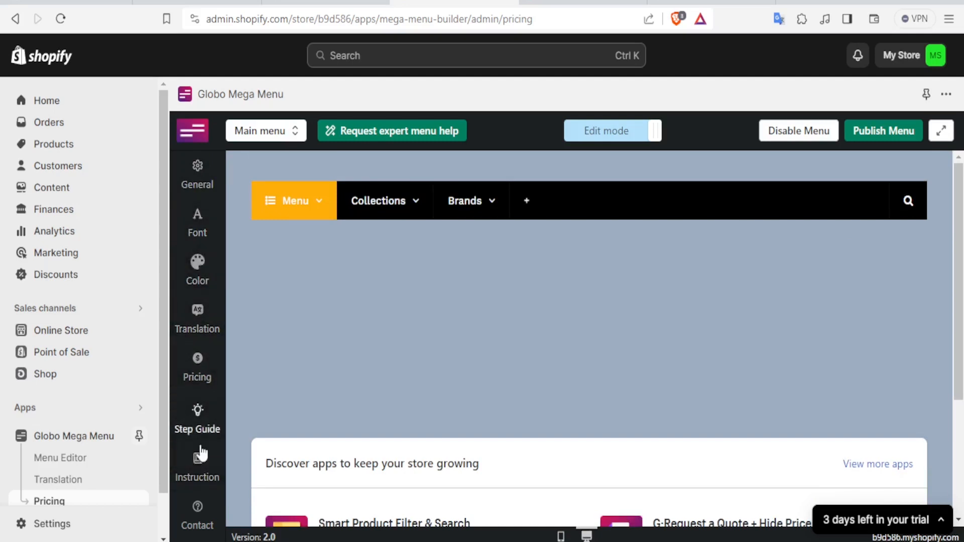
- Examine the editor's menu management options and the submenus of the default Menu, Collections and Brands items
{"action": "mouse_move", "coordinate": [295, 207]}
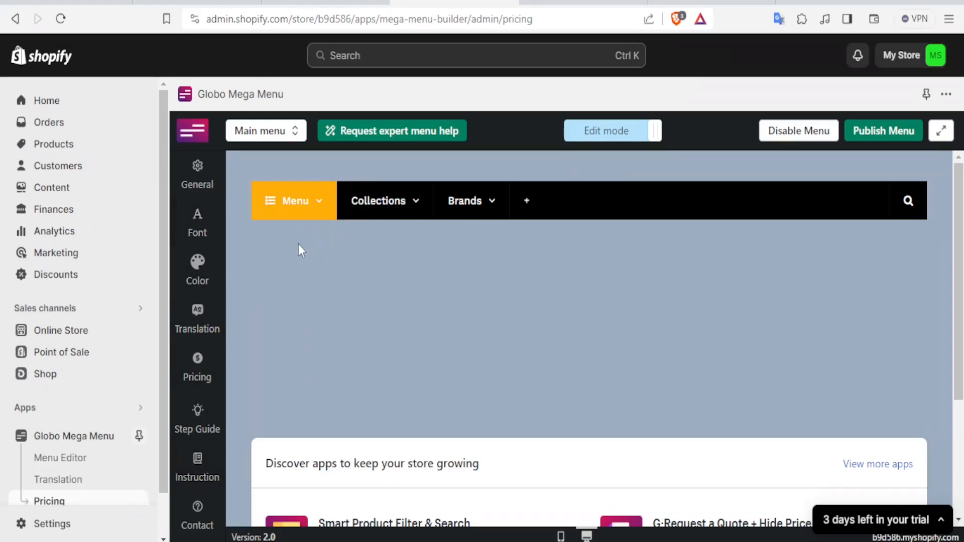
{"action": "left_click", "coordinate": [294, 134]}
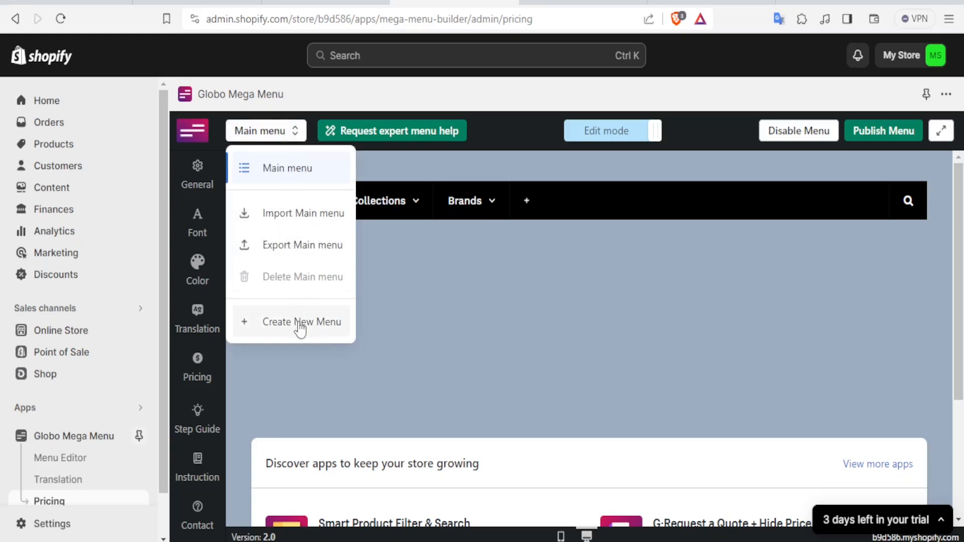
{"action": "left_click", "coordinate": [438, 292]}
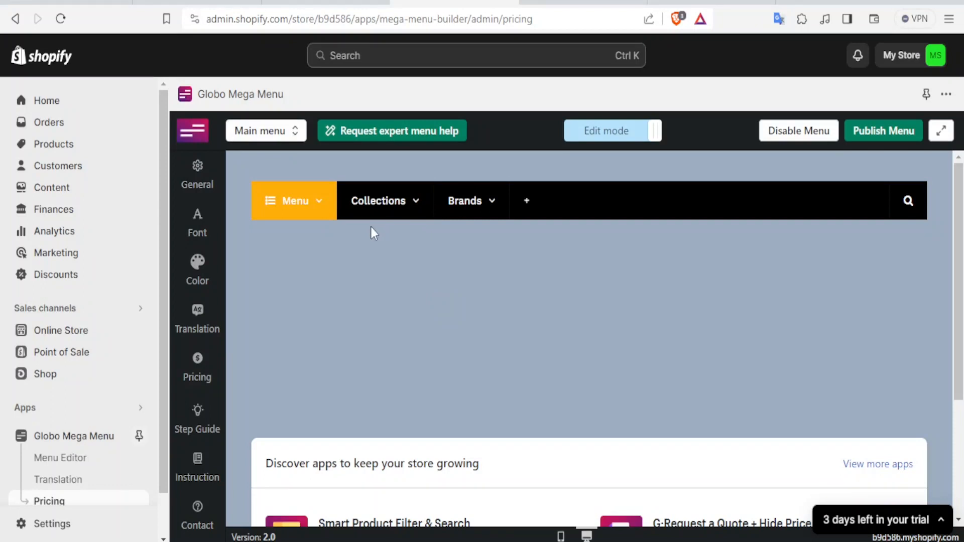
{"action": "left_click", "coordinate": [321, 210]}
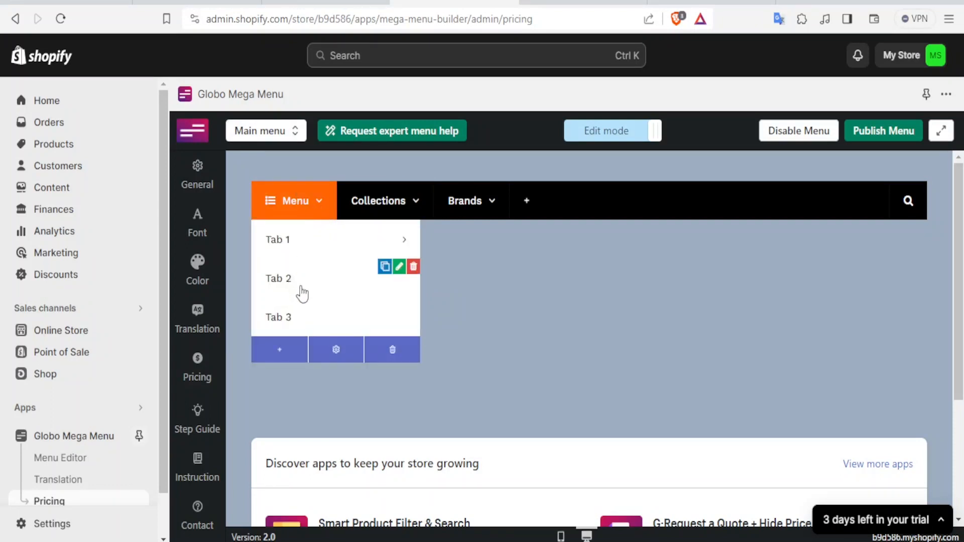
{"action": "left_click", "coordinate": [409, 211]}
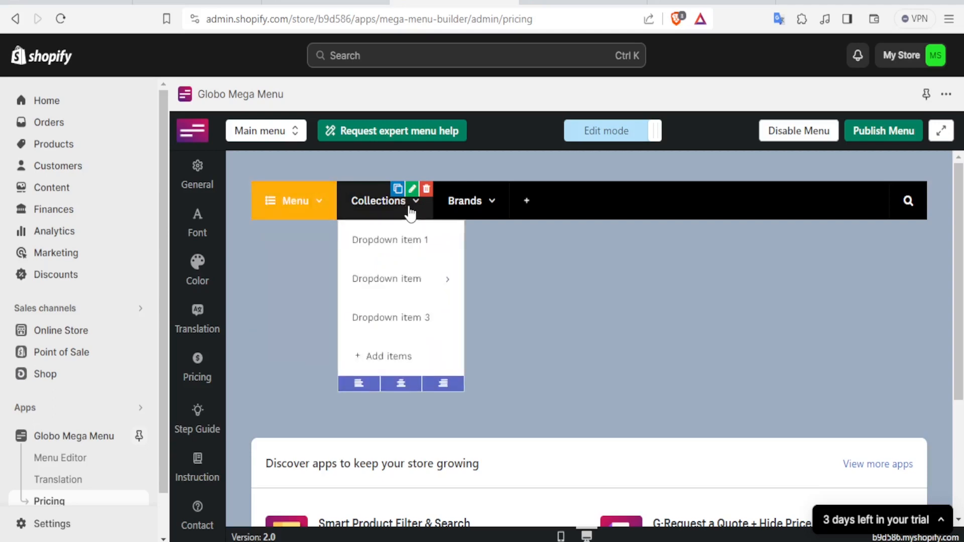
{"action": "left_click", "coordinate": [396, 242]}
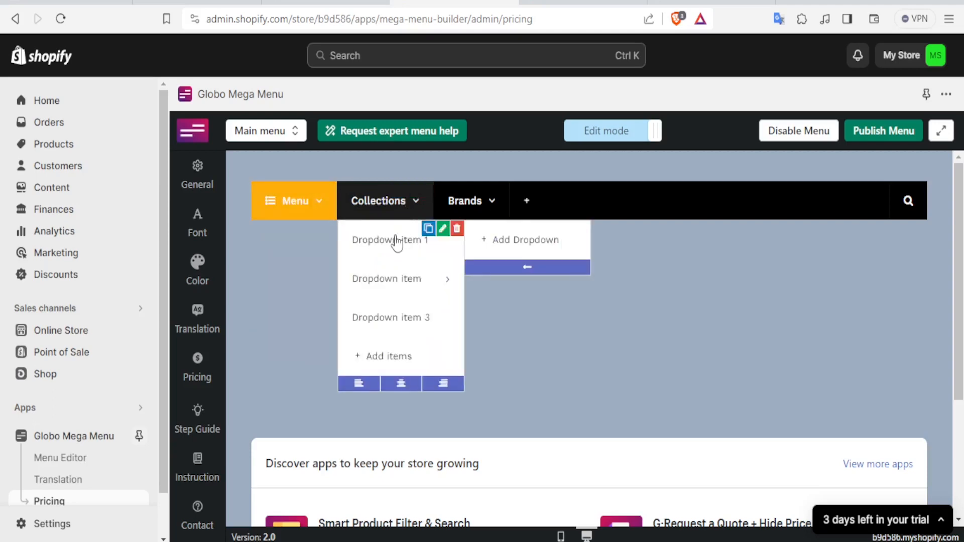
{"action": "mouse_move", "coordinate": [395, 324]}
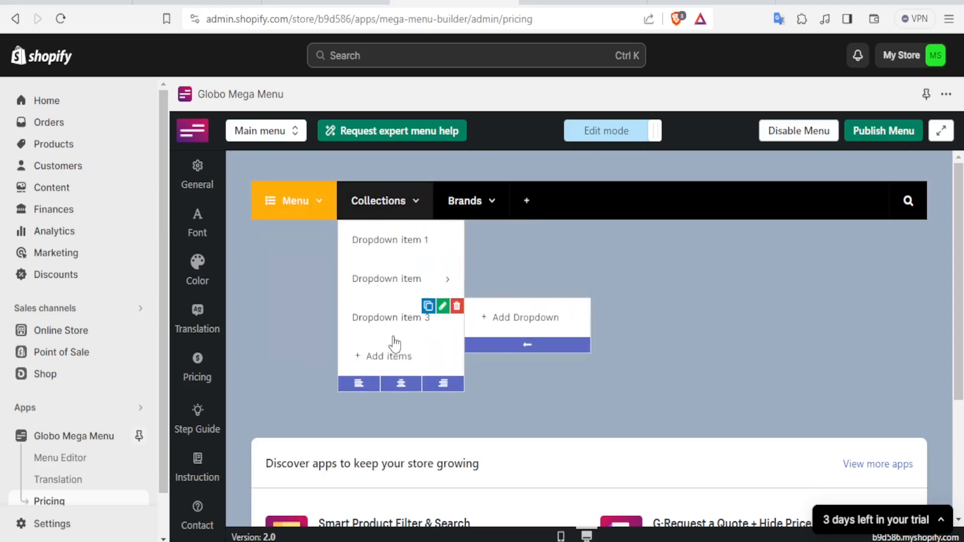
{"action": "left_click", "coordinate": [492, 207]}
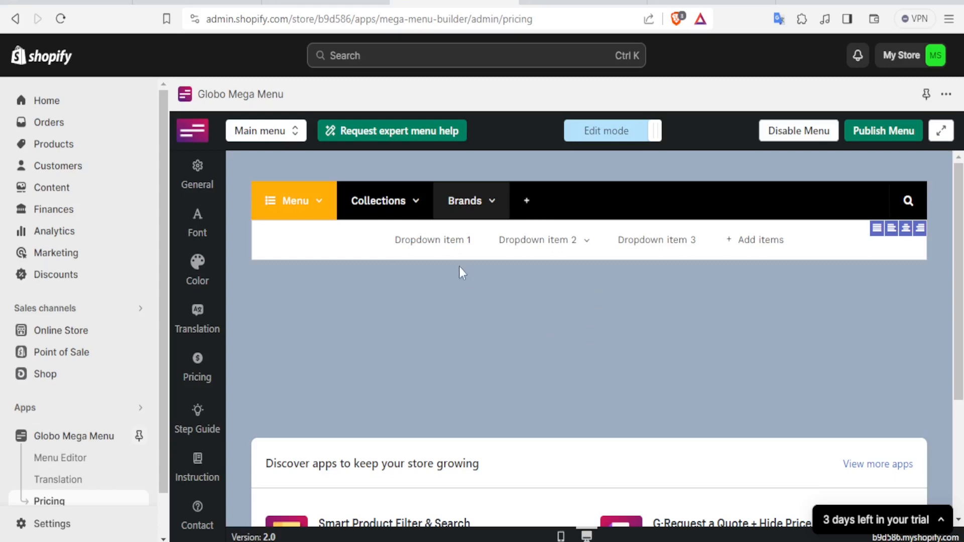
- Start creating new items in the main menu bar and select All Collections from the available store items
{"action": "left_click", "coordinate": [526, 203]}
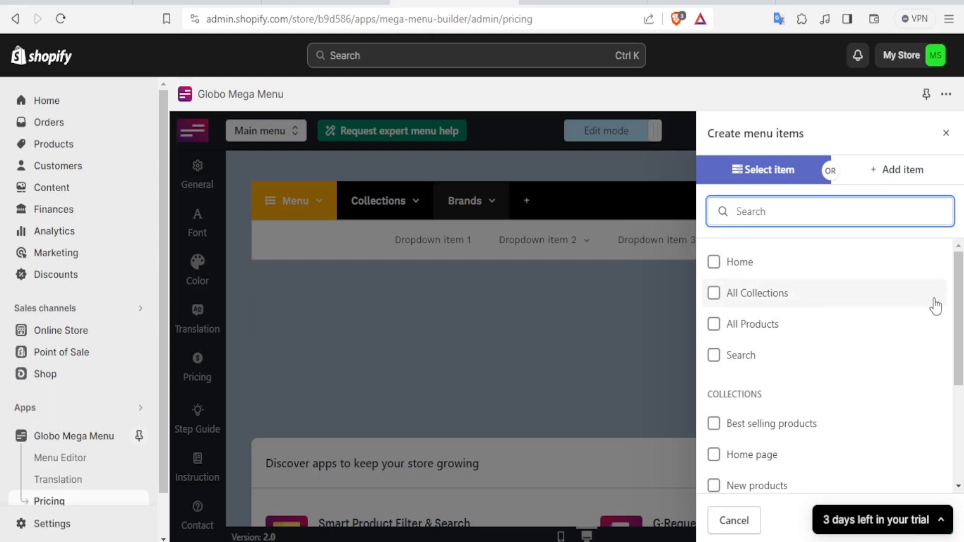
{"action": "left_click_drag", "start_coordinate": [961, 300], "coordinate": [961, 405]}
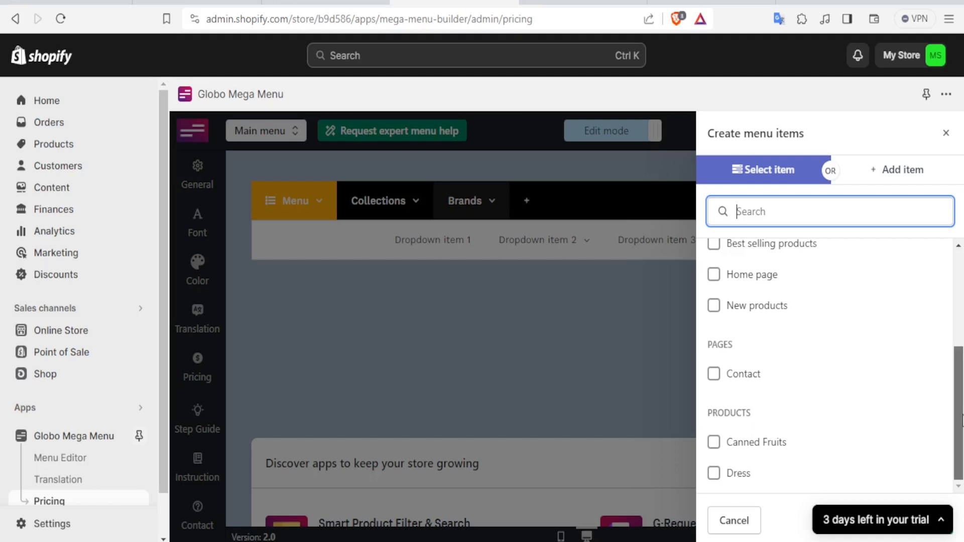
{"action": "left_click_drag", "start_coordinate": [957, 429], "coordinate": [958, 301]}
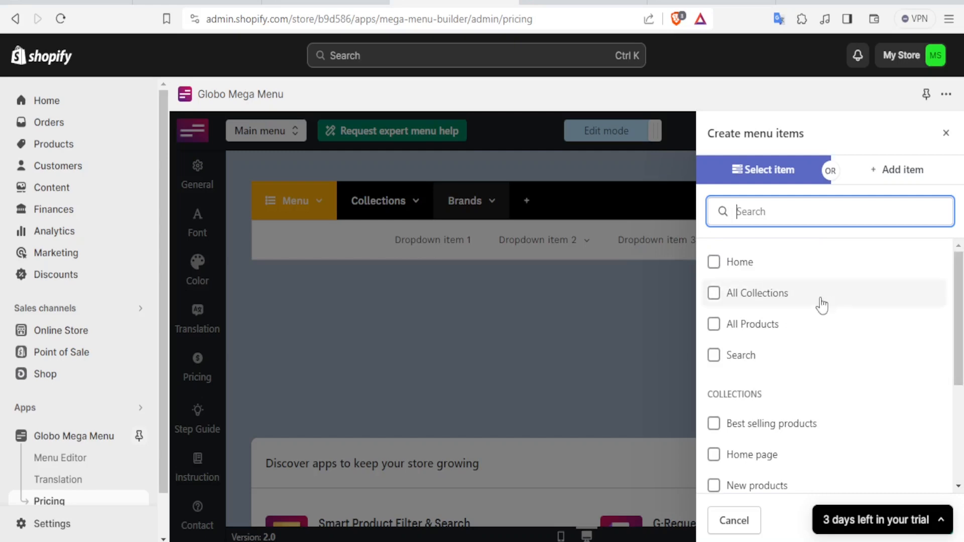
{"action": "left_click", "coordinate": [714, 293]}
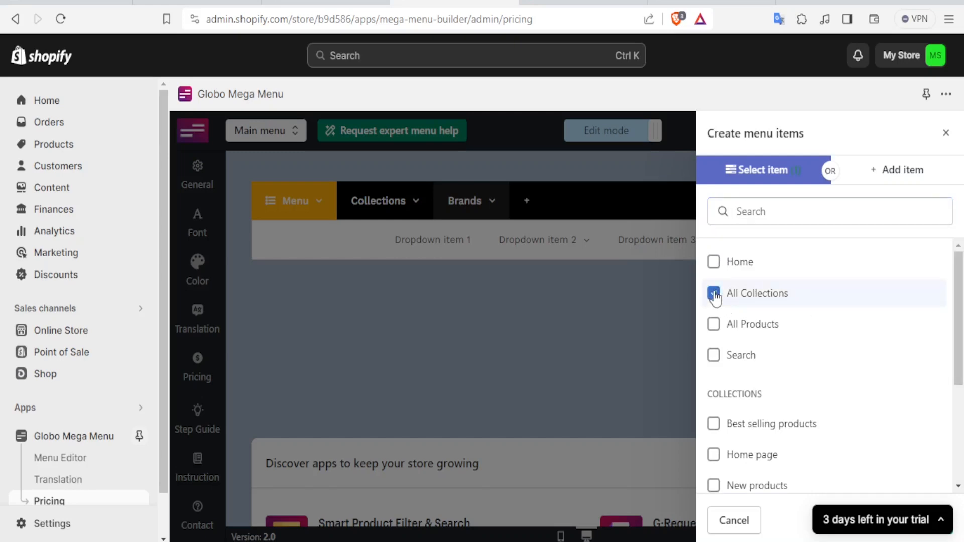
{"action": "scroll", "coordinate": [941, 402], "scroll_direction": "down", "scroll_amount": 4}
- Set up a custom menu item titled "About Us" and link it to the News blog
{"action": "left_click", "coordinate": [900, 173]}
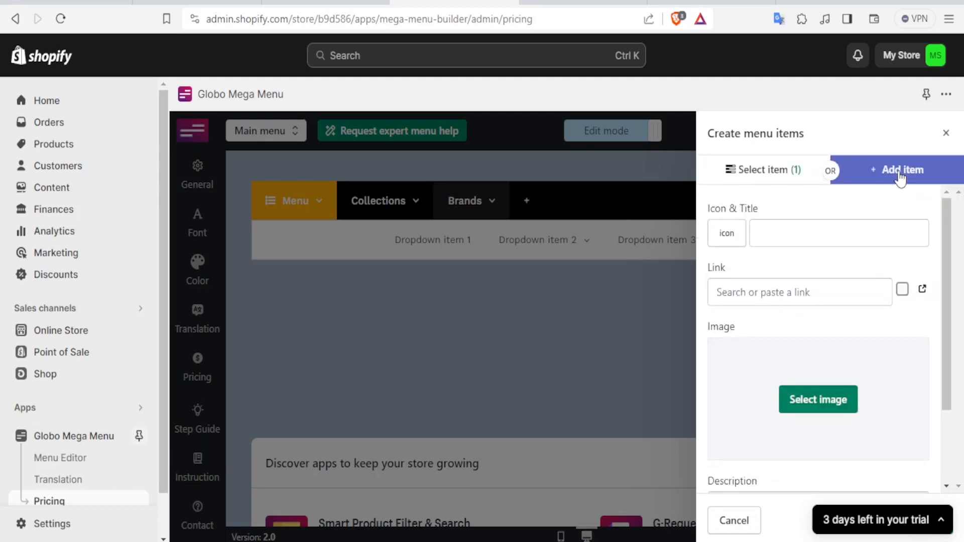
{"action": "left_click", "coordinate": [771, 241]}
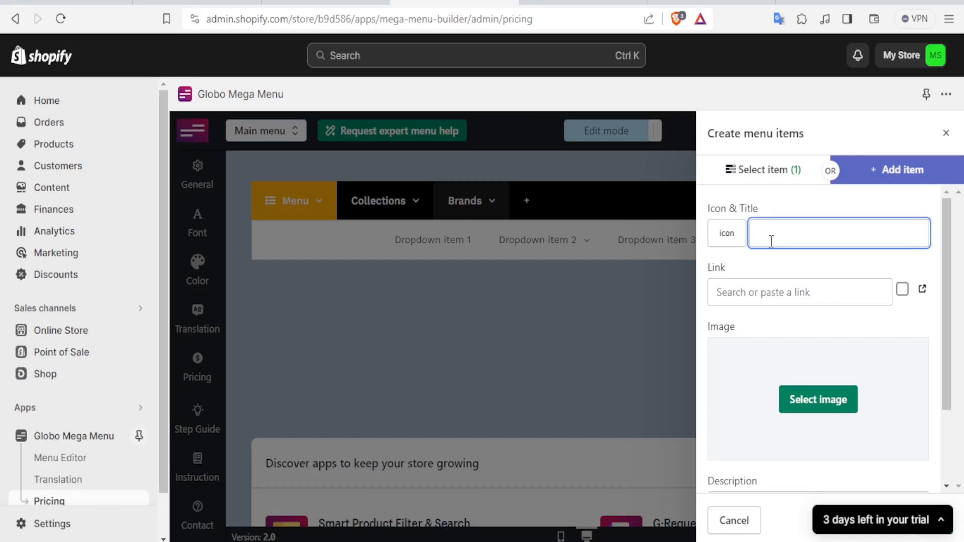
{"action": "type", "text": "About Us"}
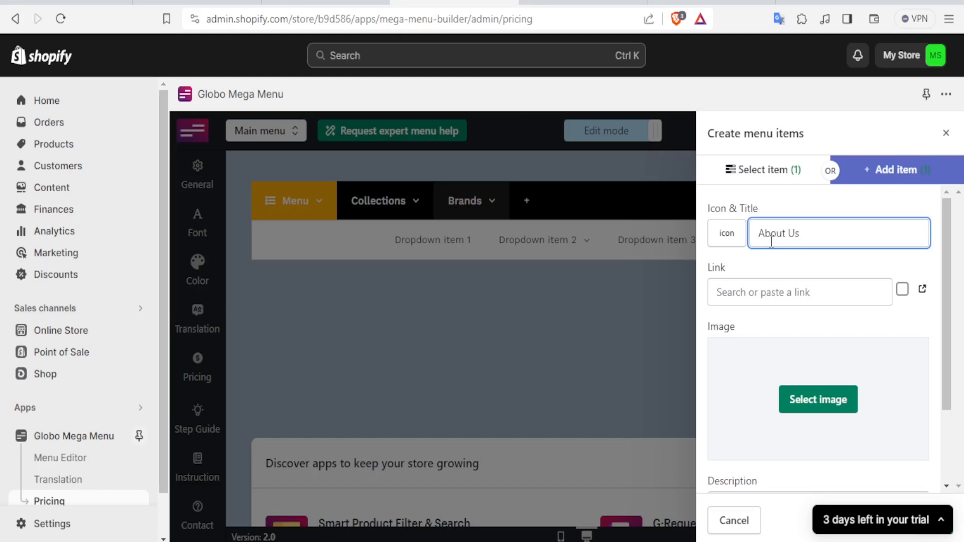
{"action": "left_click", "coordinate": [731, 302]}
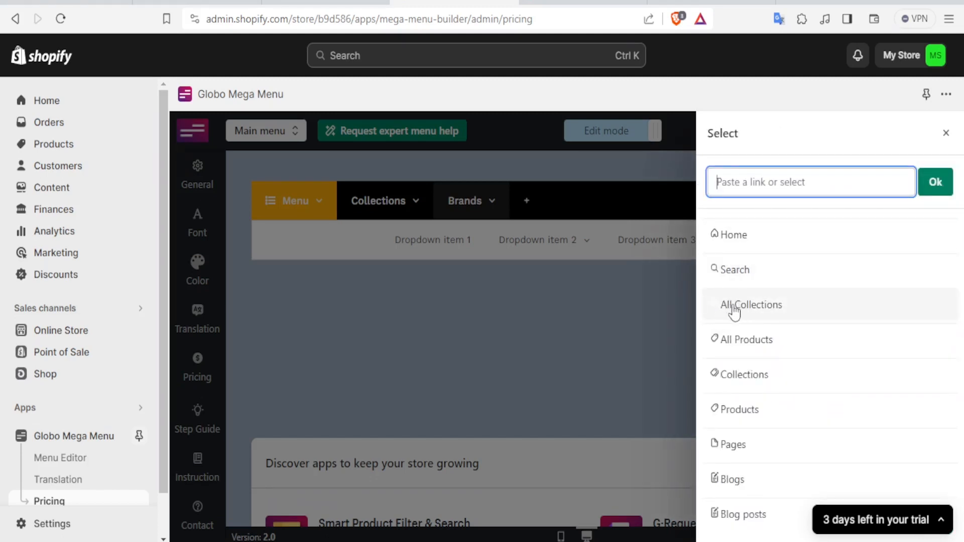
{"action": "left_click", "coordinate": [722, 482]}
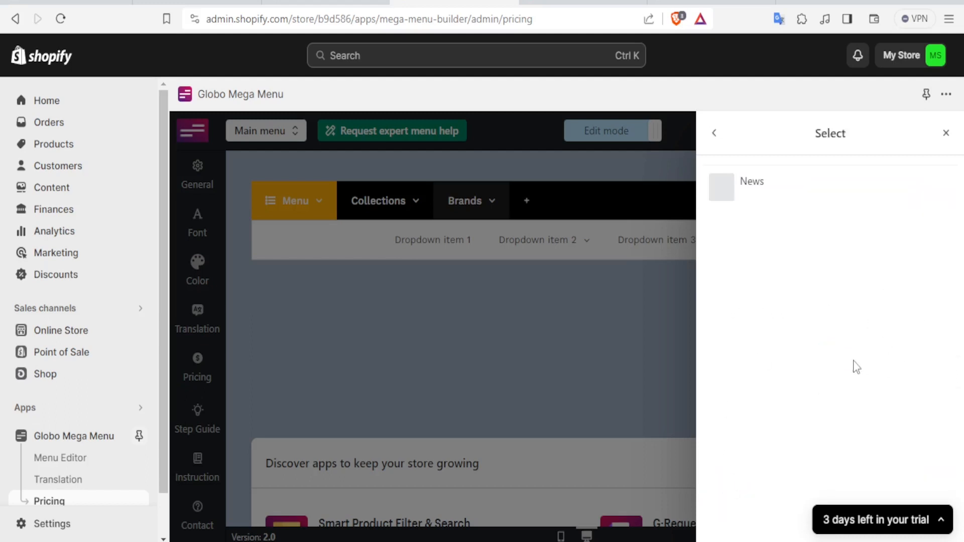
{"action": "left_click", "coordinate": [775, 191]}
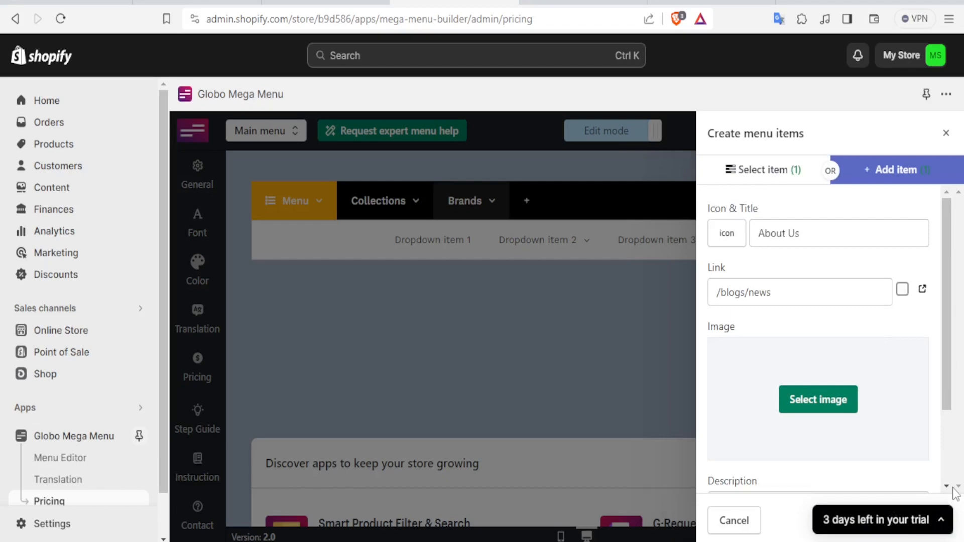
- Try to upload the cartoon image of the girl in Christmas clothes from Downloads for the About Us item
{"action": "left_click", "coordinate": [796, 402]}
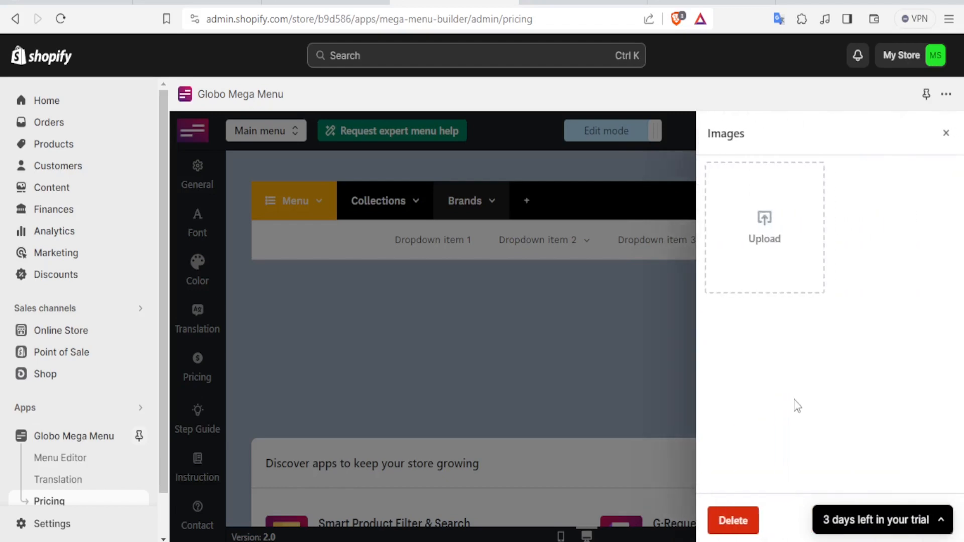
{"action": "left_click", "coordinate": [751, 237]}
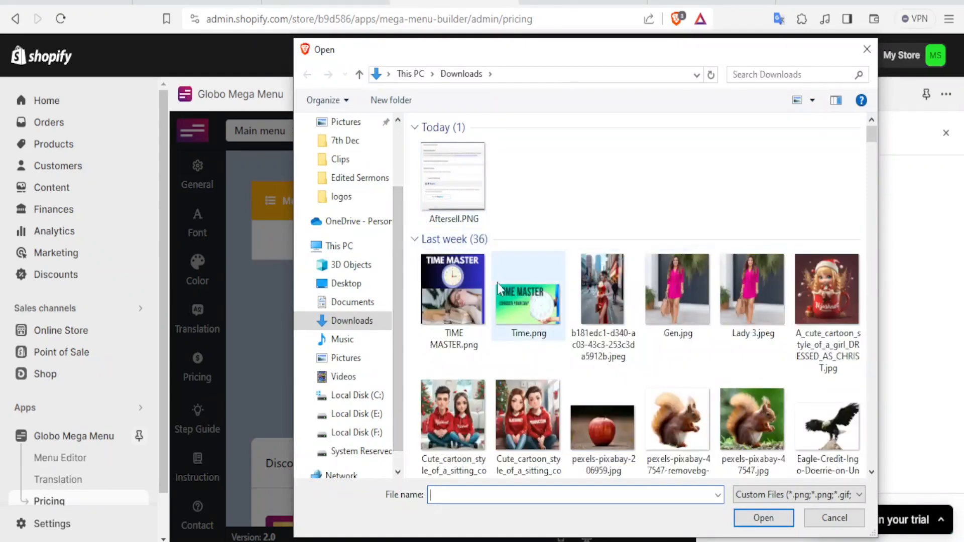
{"action": "left_click", "coordinate": [594, 306]}
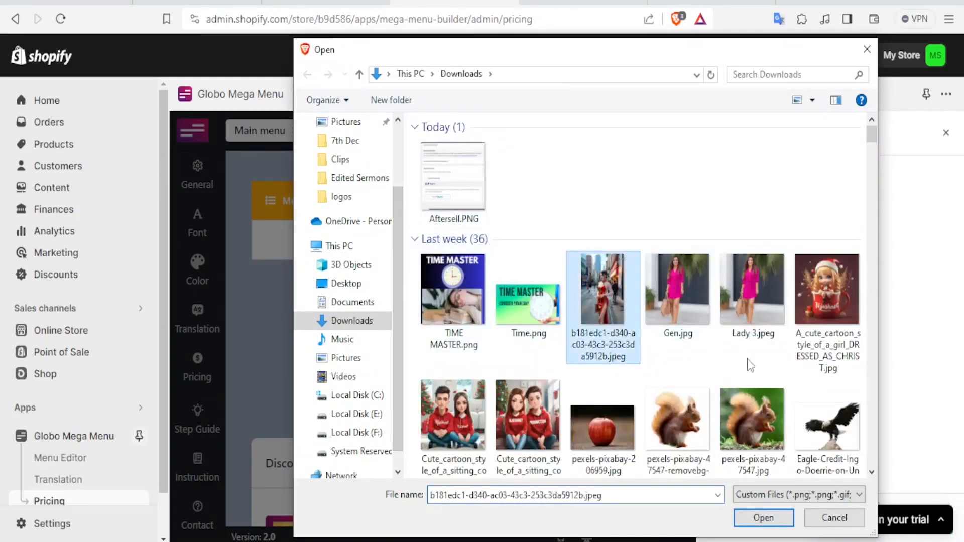
{"action": "left_click", "coordinate": [824, 298]}
{"action": "left_click", "coordinate": [763, 517]}
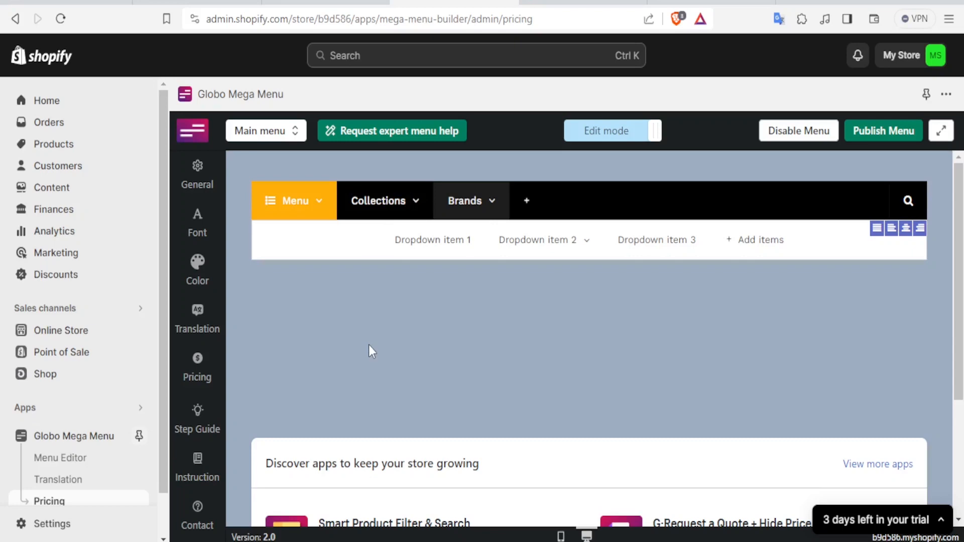
- Rename the Collections item in the main menu bar to "Our Products" and save it
{"action": "mouse_move", "coordinate": [357, 221]}
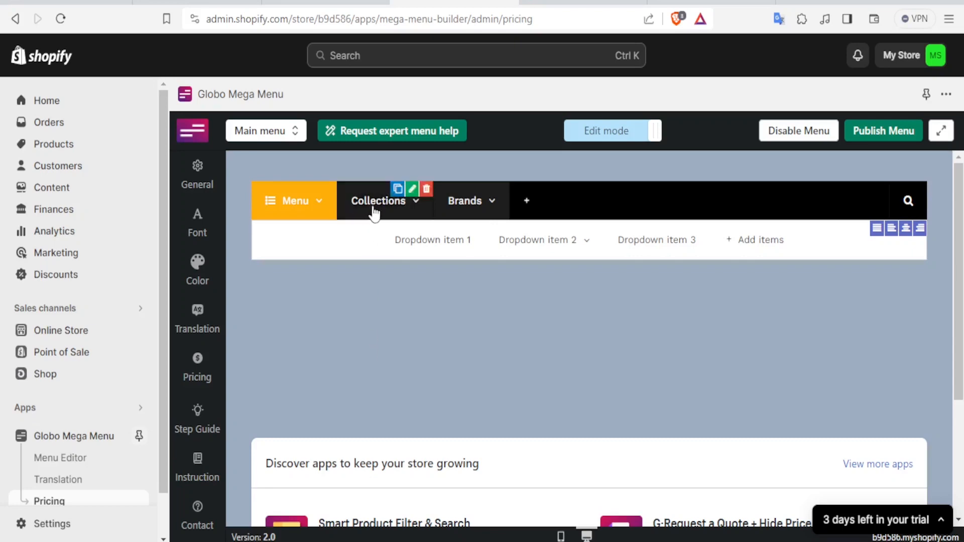
{"action": "left_click", "coordinate": [413, 190]}
{"action": "left_click_drag", "start_coordinate": [812, 224], "coordinate": [758, 226]}
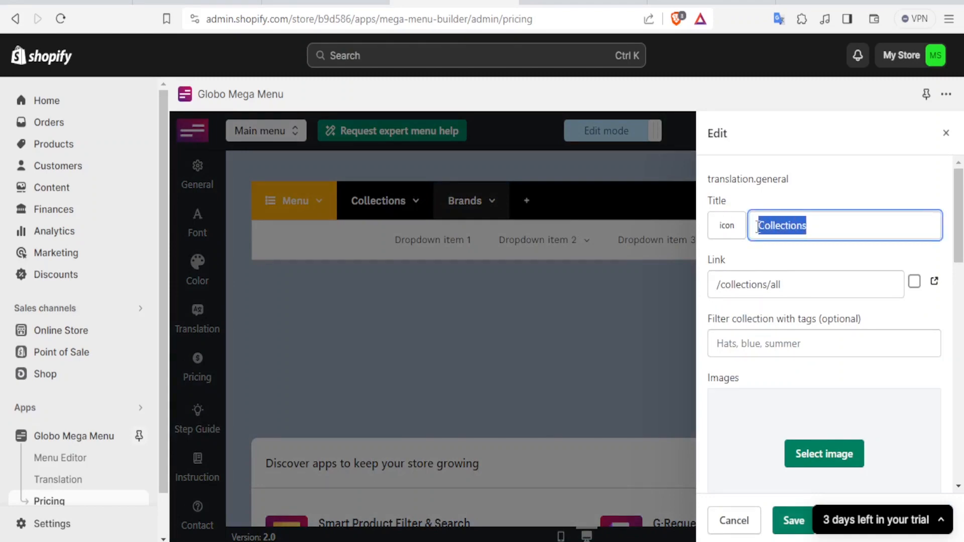
{"action": "type", "text": "Our Products"}
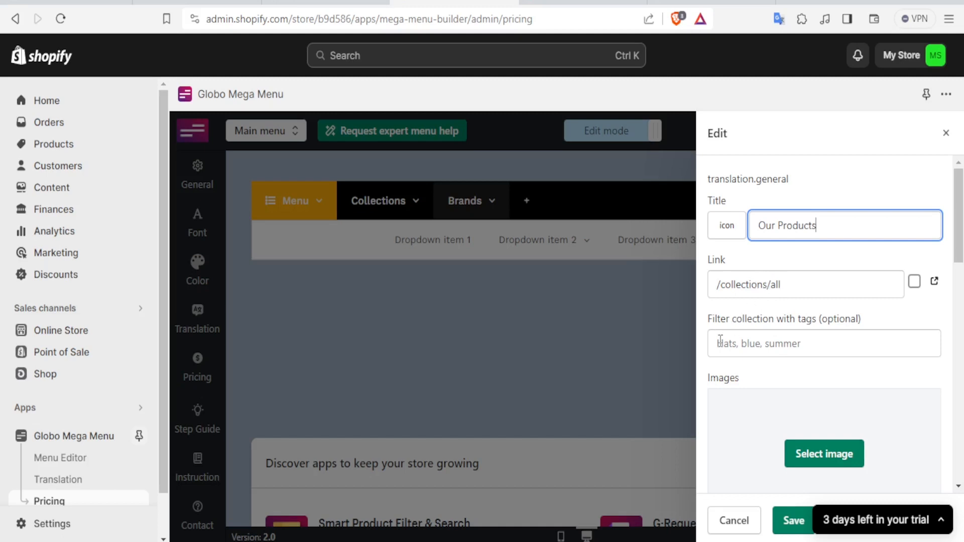
{"action": "left_click", "coordinate": [787, 525]}
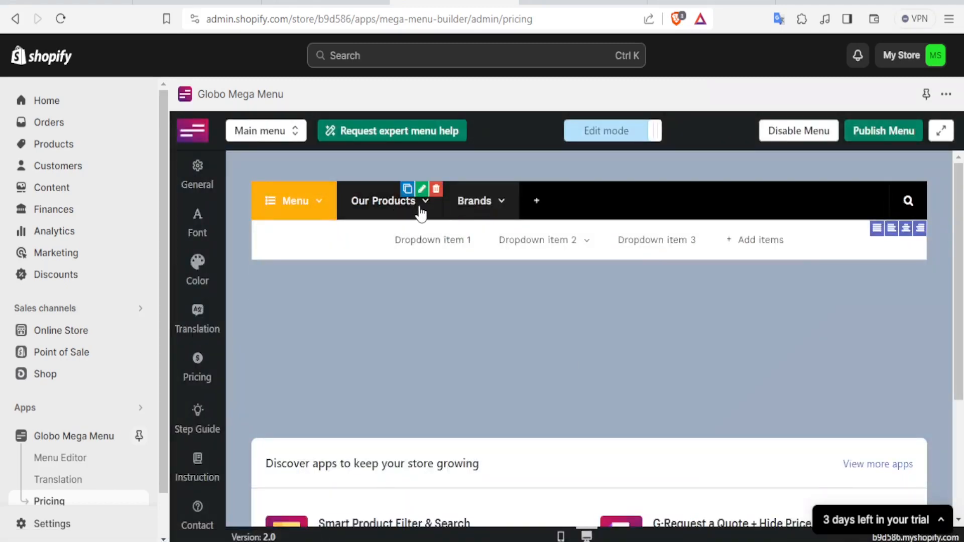
- Retitle the first dropdown item under Our Products as "Ladies Wear", link it to All Products and save it
{"action": "mouse_move", "coordinate": [429, 212]}
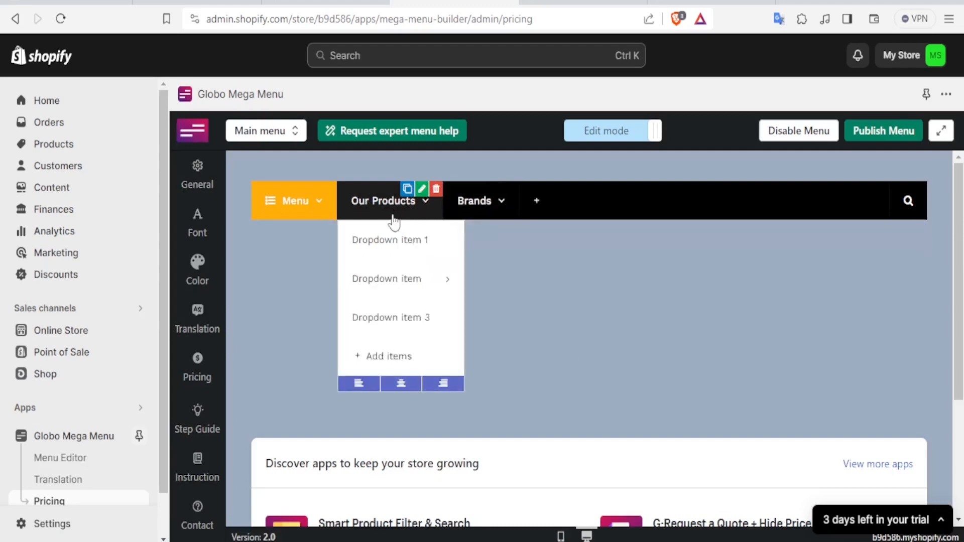
{"action": "mouse_move", "coordinate": [382, 250]}
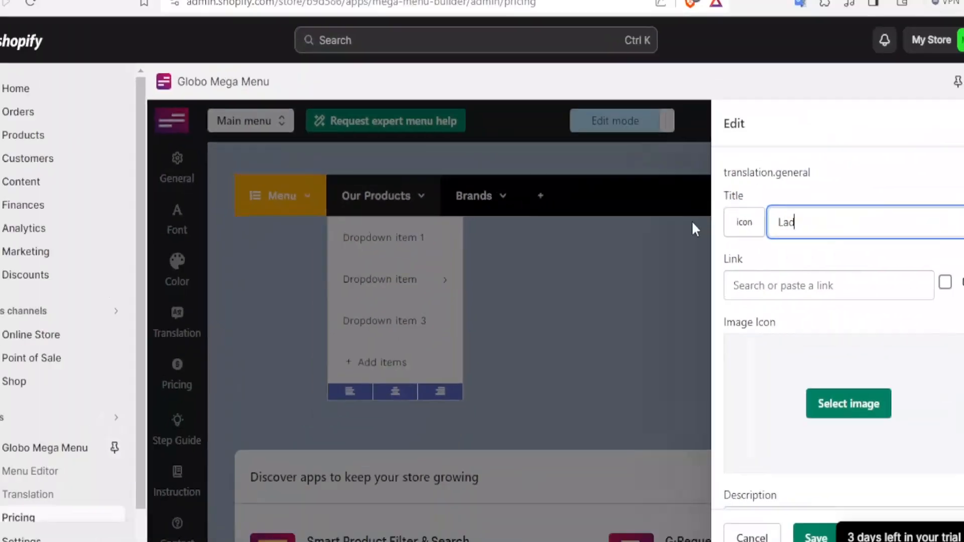
{"action": "type", "text": "ies Wear"}
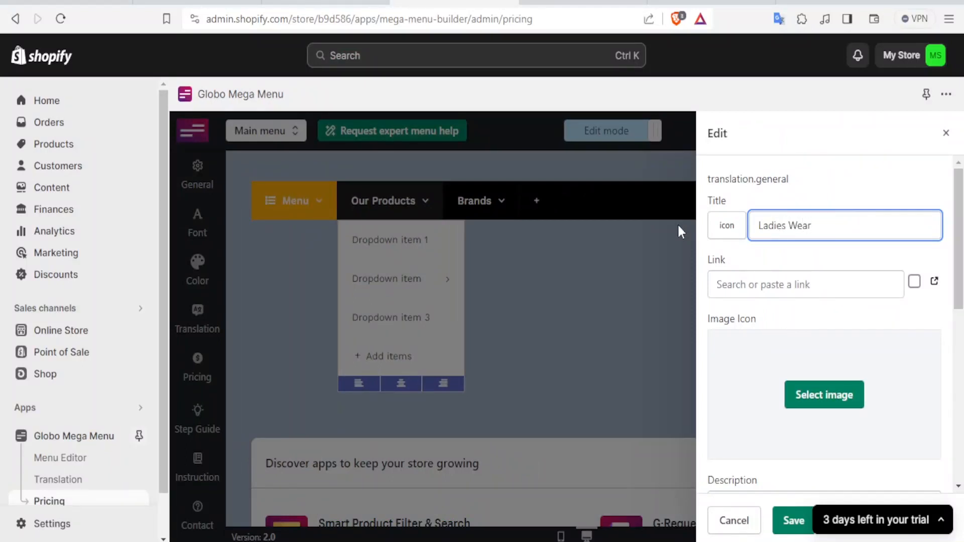
{"action": "left_click", "coordinate": [731, 283]}
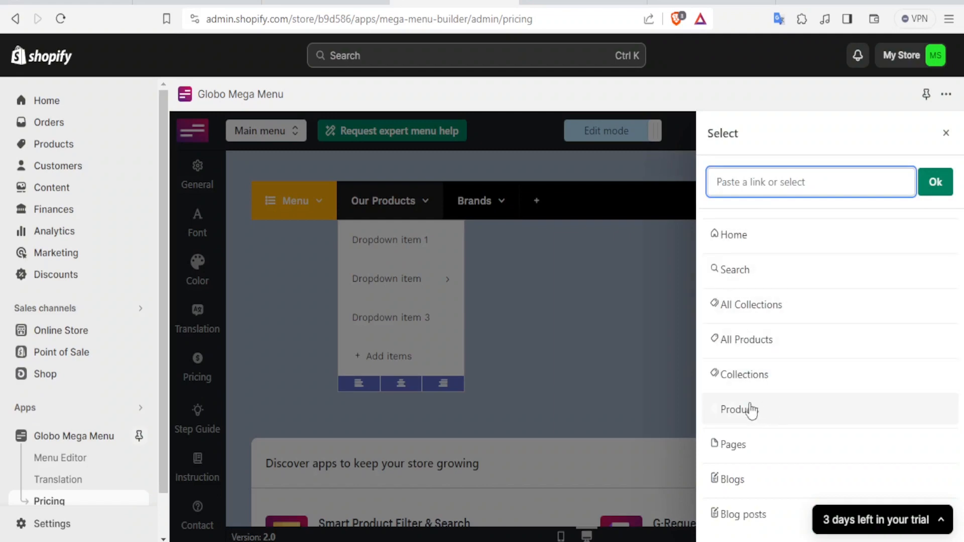
{"action": "left_click", "coordinate": [735, 341]}
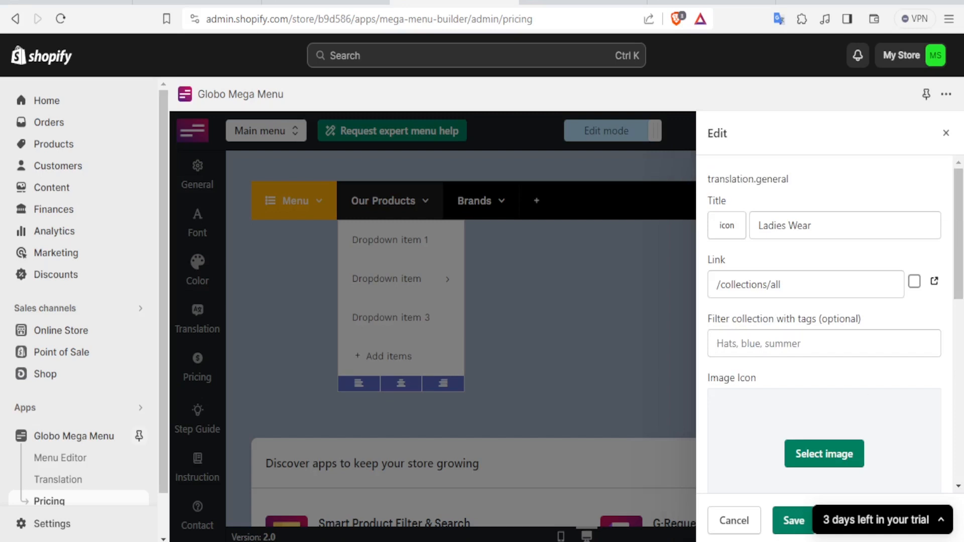
{"action": "mouse_move", "coordinate": [960, 258]}
{"action": "left_mouse_down"}
{"action": "mouse_move", "coordinate": [960, 399]}
{"action": "mouse_move", "coordinate": [960, 260]}
{"action": "left_mouse_up"}
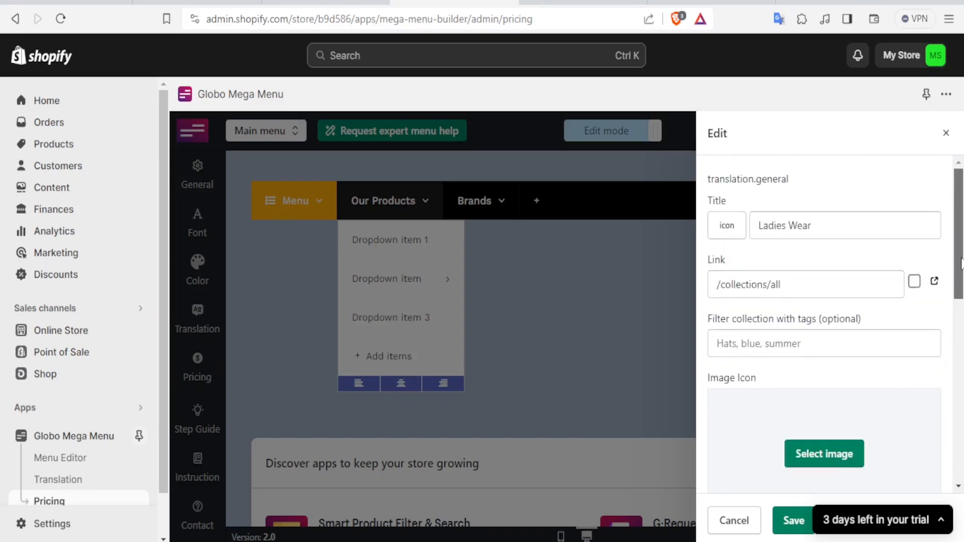
{"action": "left_click", "coordinate": [822, 344]}
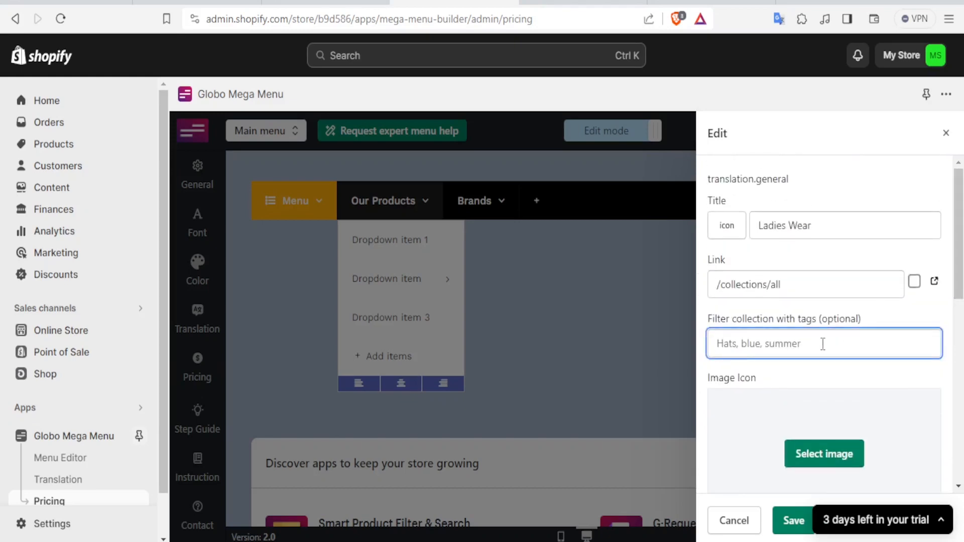
{"action": "left_click", "coordinate": [914, 282]}
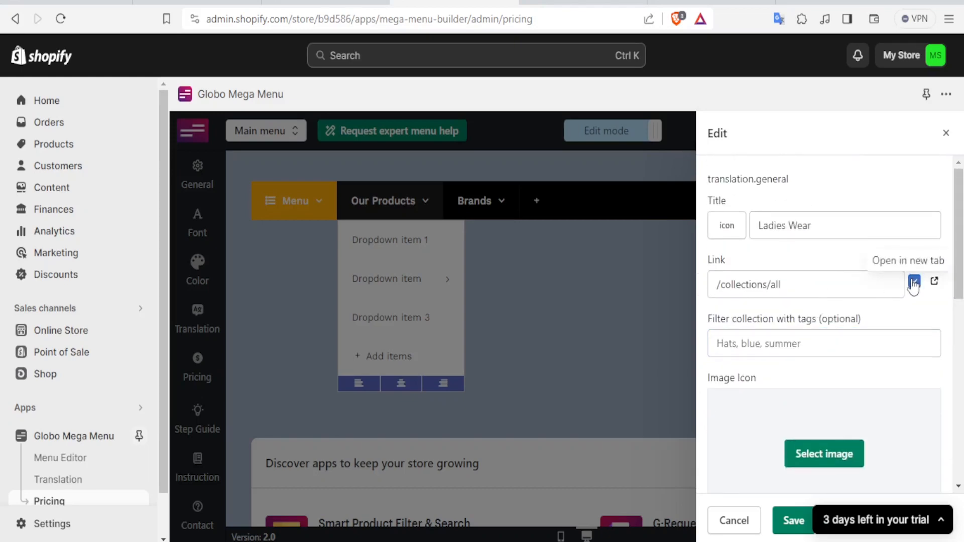
{"action": "left_click", "coordinate": [913, 282]}
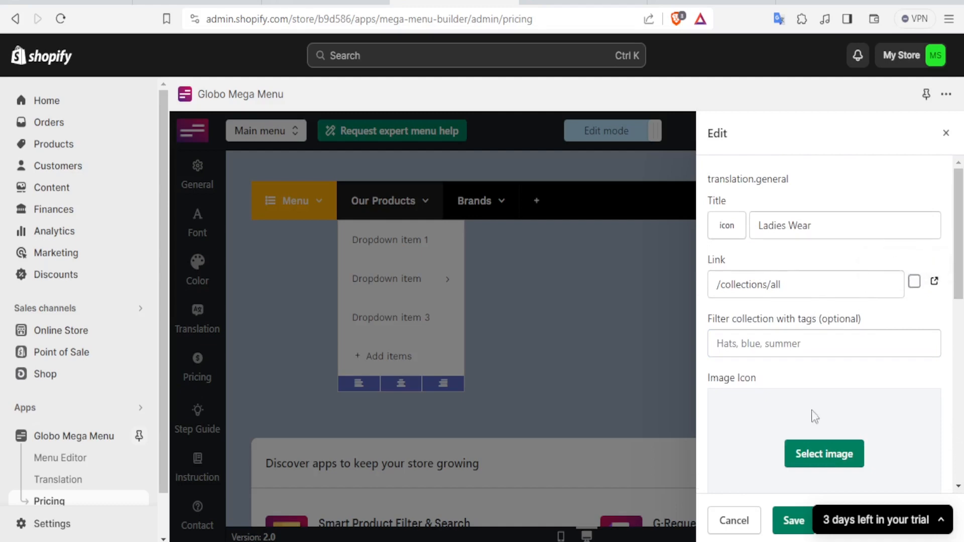
{"action": "left_click", "coordinate": [795, 521]}
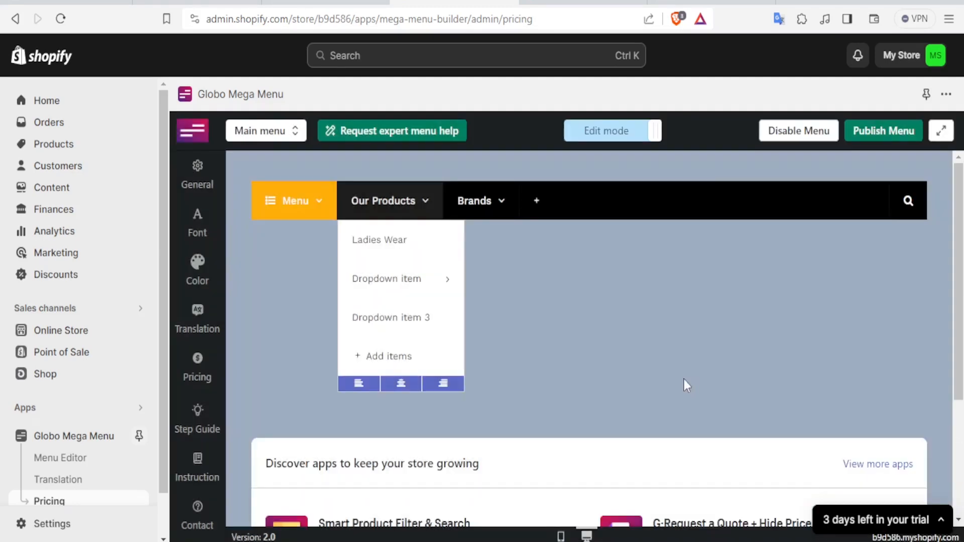
- Retitle the second dropdown item under Our Products as "Foods", link it to the Canned Fruits product and save it
{"action": "mouse_move", "coordinate": [379, 241]}
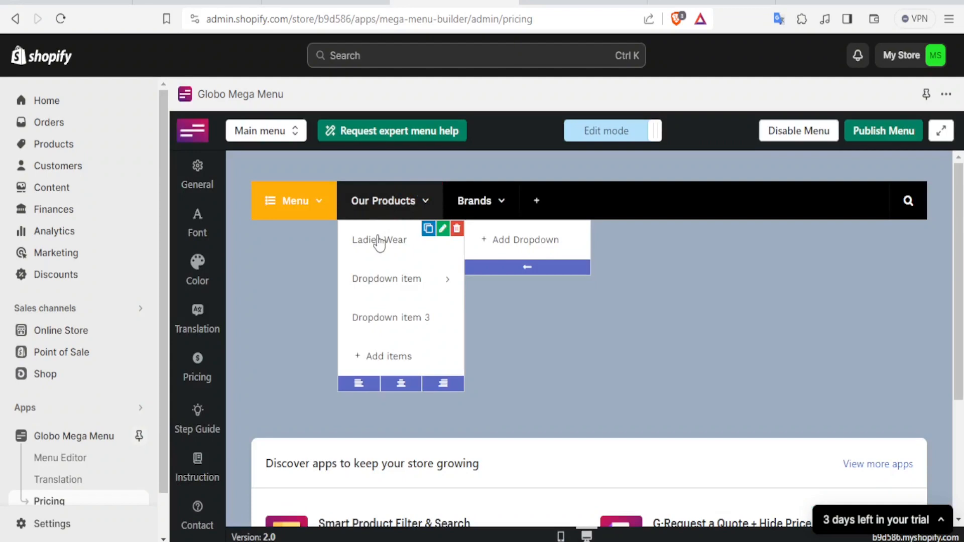
{"action": "mouse_move", "coordinate": [391, 286]}
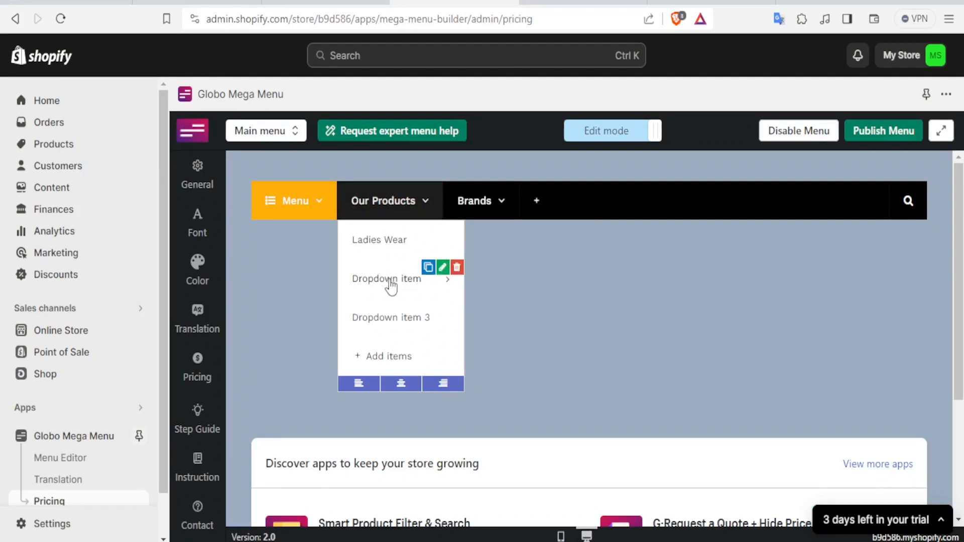
{"action": "left_click", "coordinate": [443, 269]}
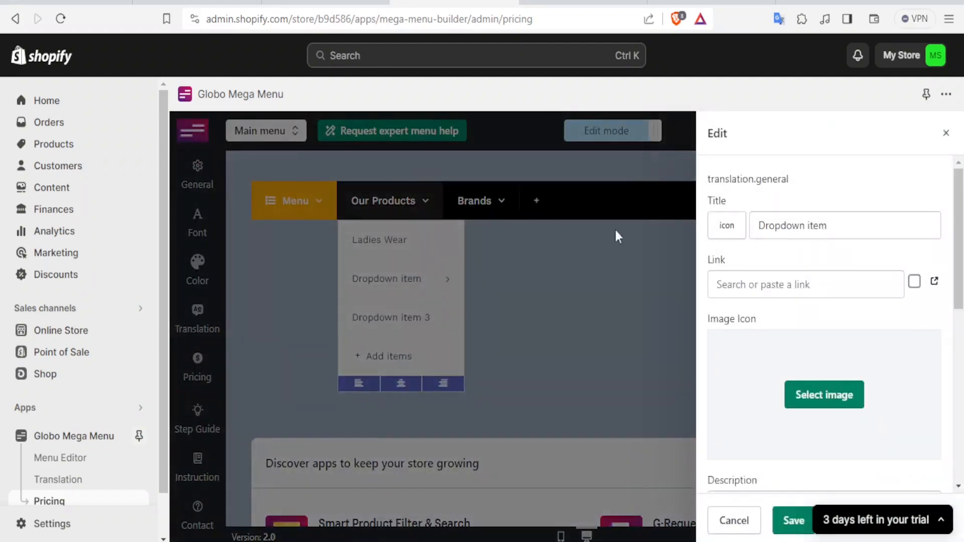
{"action": "triple_click", "coordinate": [835, 225]}
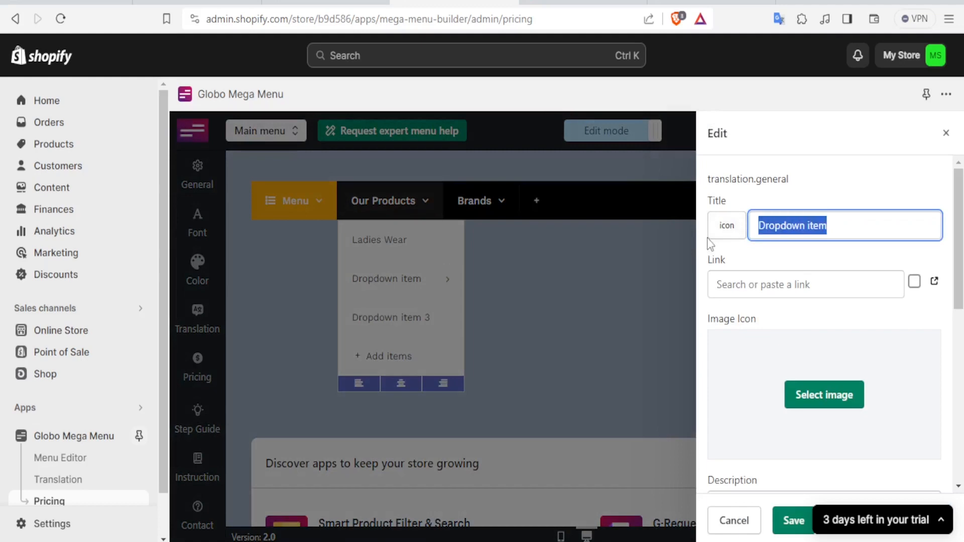
{"action": "type", "text": "F"}
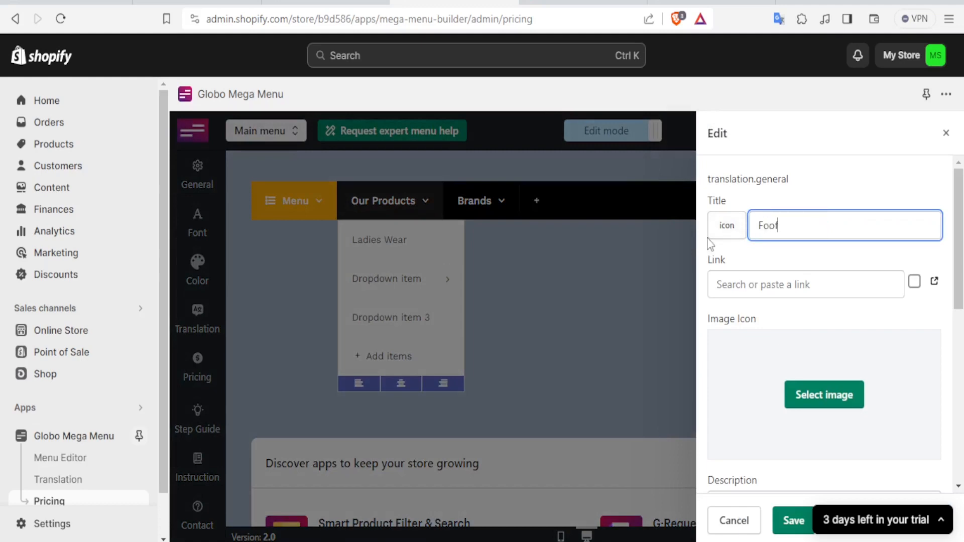
{"action": "type", "text": "oods"}
{"action": "left_click", "coordinate": [736, 280]}
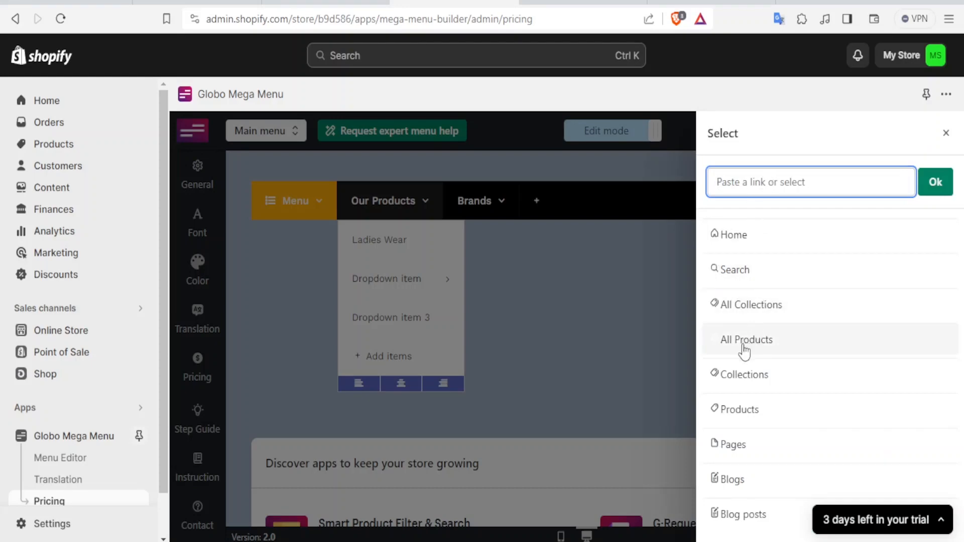
{"action": "left_click", "coordinate": [739, 413]}
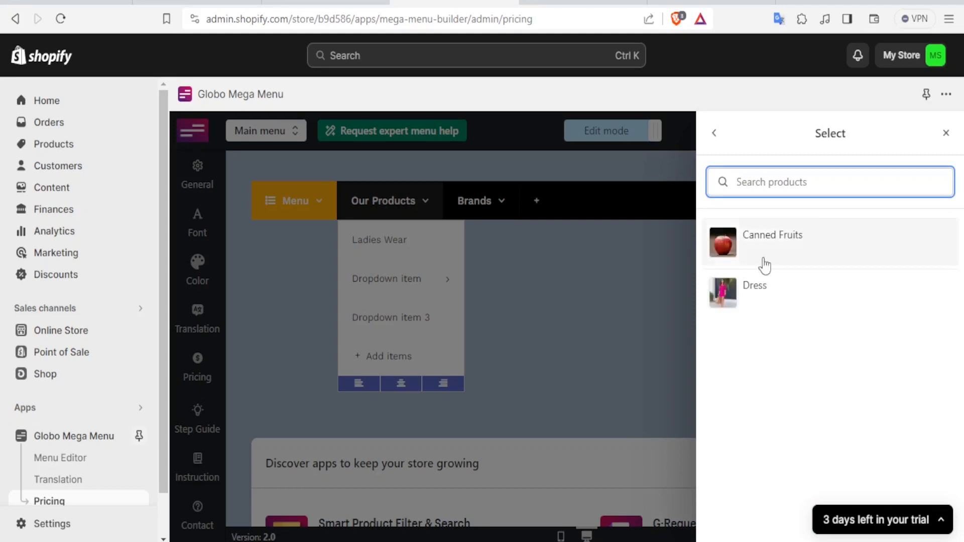
{"action": "left_click", "coordinate": [785, 246]}
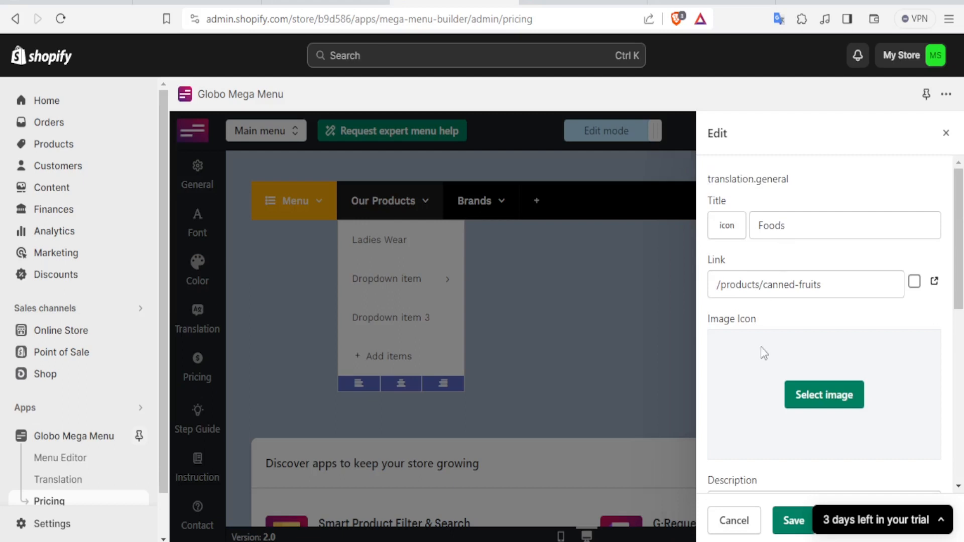
{"action": "left_click", "coordinate": [793, 524]}
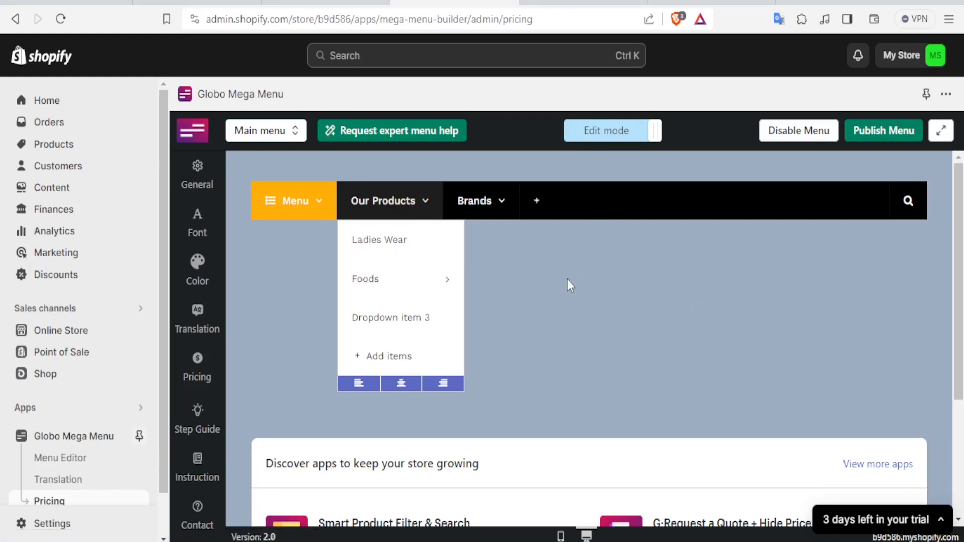
- Retitle the first submenu item under Foods as "Apples", clear its link and save it
{"action": "mouse_move", "coordinate": [416, 284]}
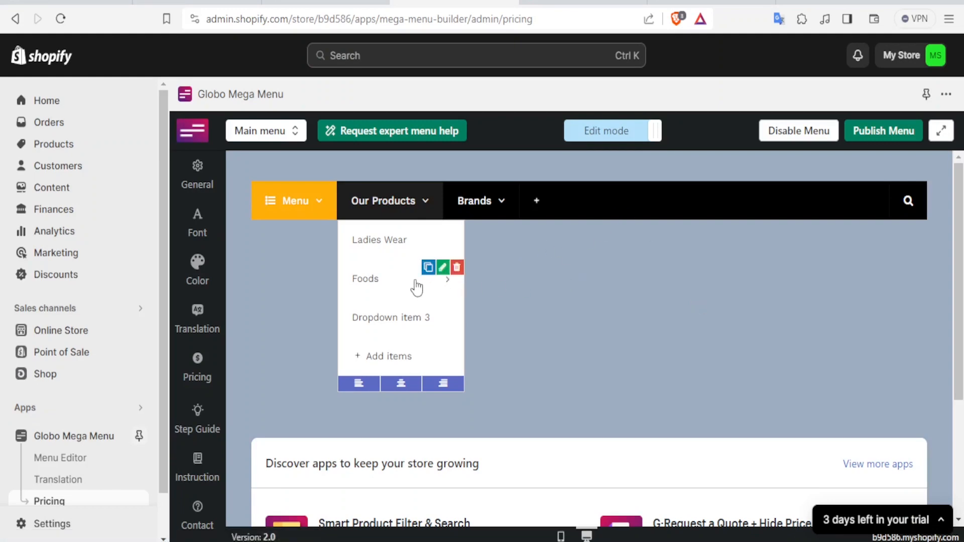
{"action": "left_click", "coordinate": [391, 286]}
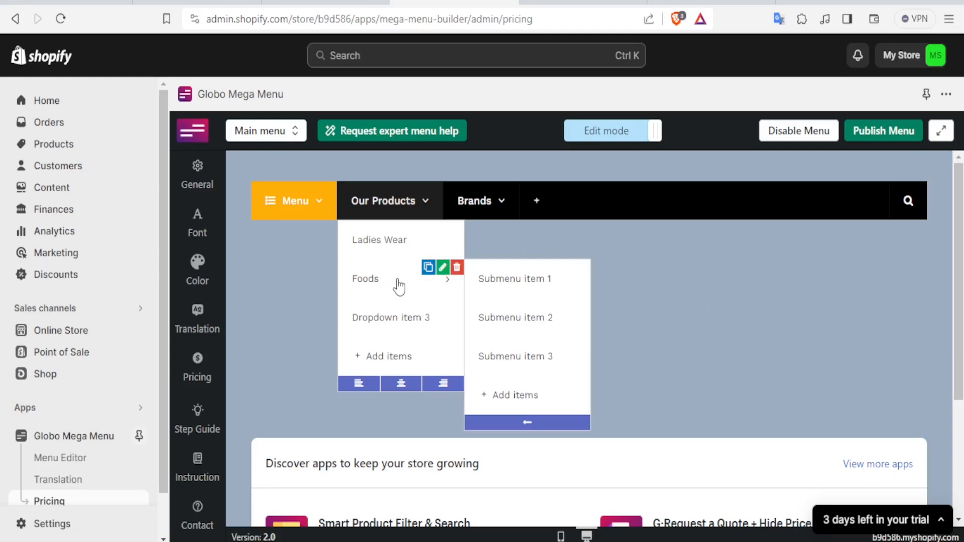
{"action": "left_click", "coordinate": [485, 285]}
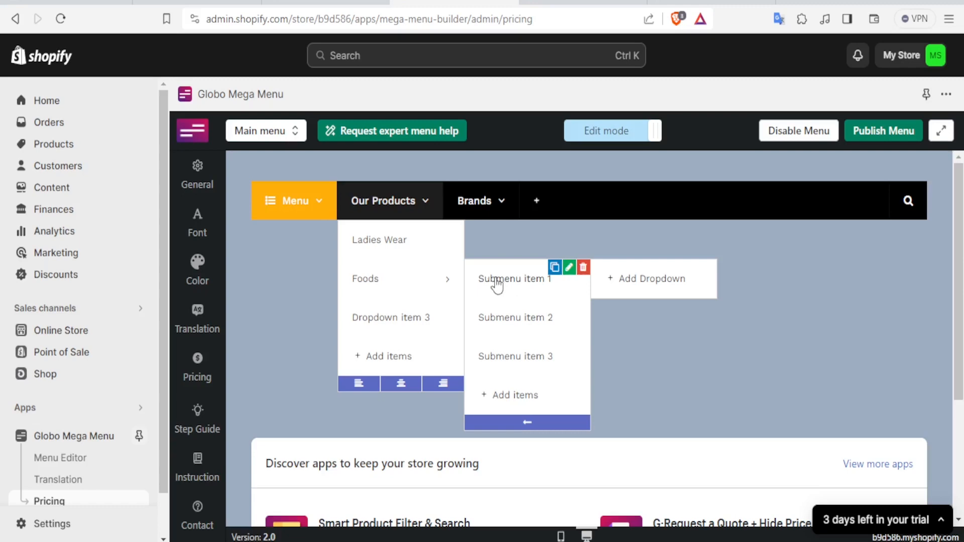
{"action": "left_click", "coordinate": [568, 270]}
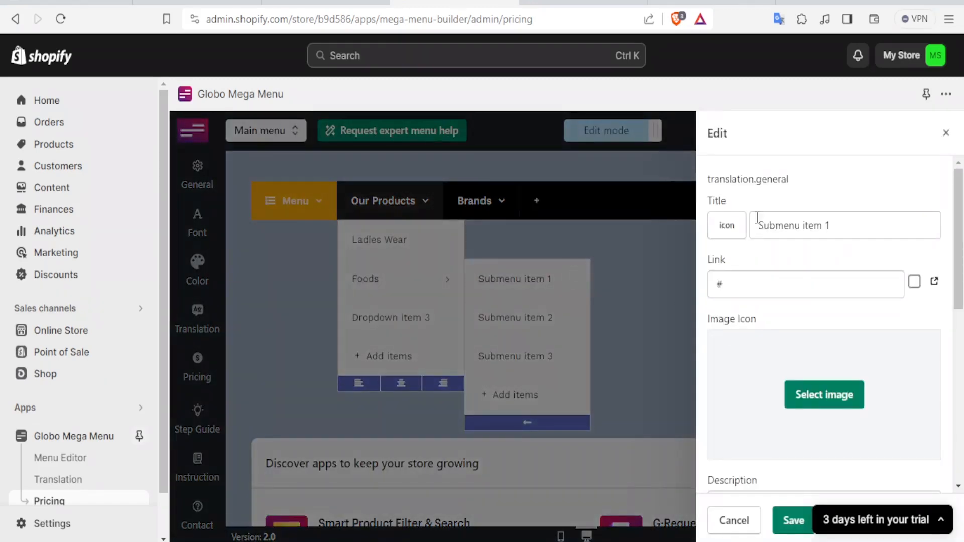
{"action": "left_click_drag", "start_coordinate": [832, 218], "coordinate": [736, 238]}
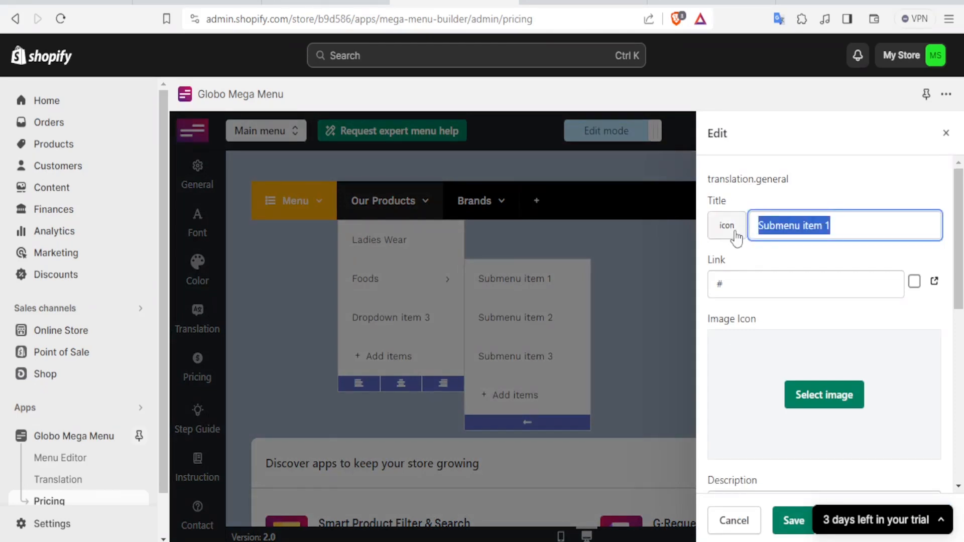
{"action": "type", "text": "Apples"}
{"action": "left_click", "coordinate": [747, 288]}
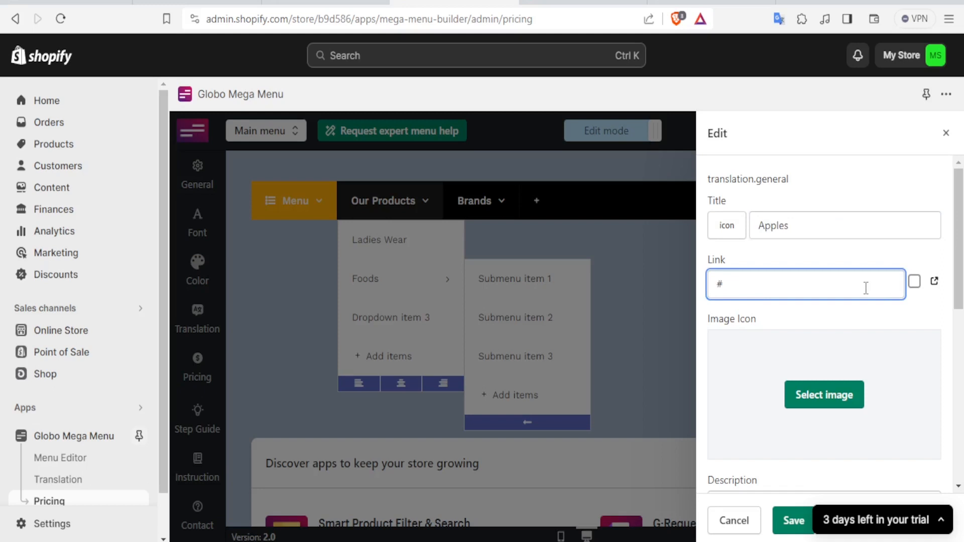
{"action": "key", "text": "BackSpace"}
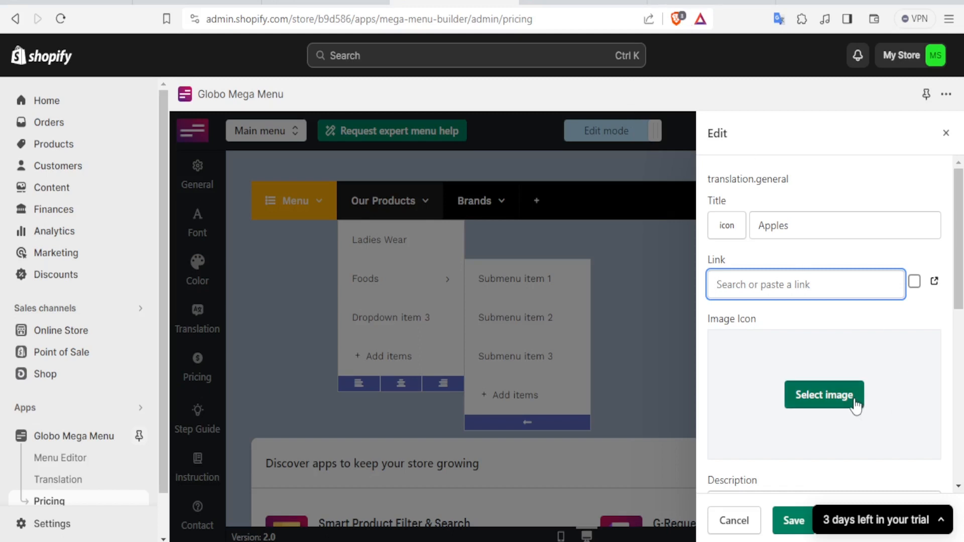
{"action": "left_click_drag", "start_coordinate": [963, 256], "coordinate": [963, 351]}
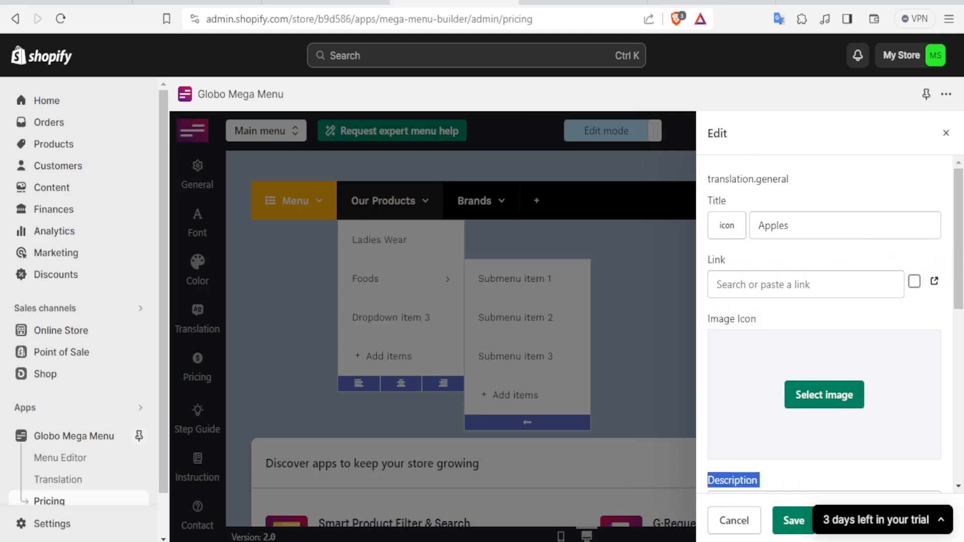
{"action": "left_click_drag", "start_coordinate": [959, 289], "coordinate": [809, 531]}
{"action": "left_click", "coordinate": [802, 525]}
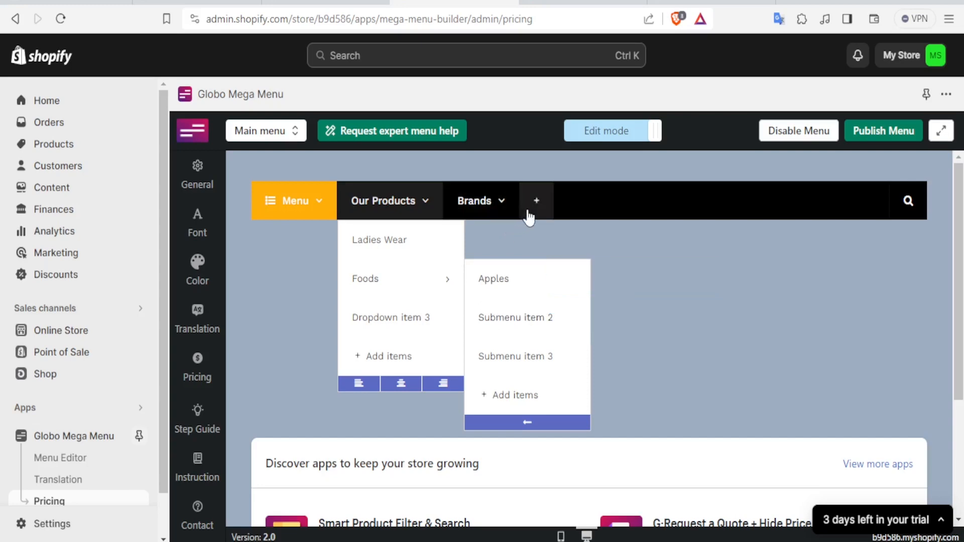
{"action": "left_click", "coordinate": [201, 186]}
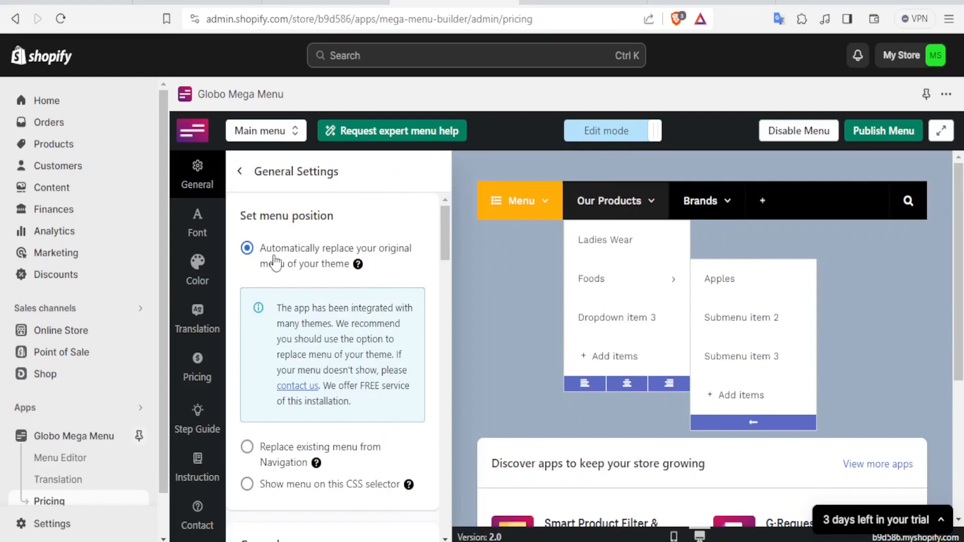
{"action": "mouse_move", "coordinate": [357, 266]}
{"action": "left_click_drag", "start_coordinate": [444, 238], "coordinate": [445, 271]}
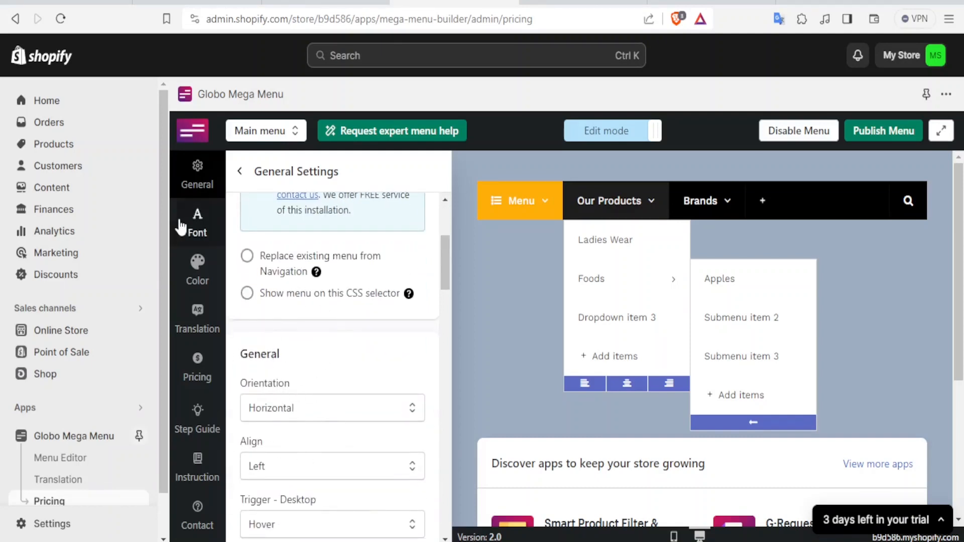
- Try to change the main menu font to Abril Fatface
{"action": "left_click", "coordinate": [197, 221]}
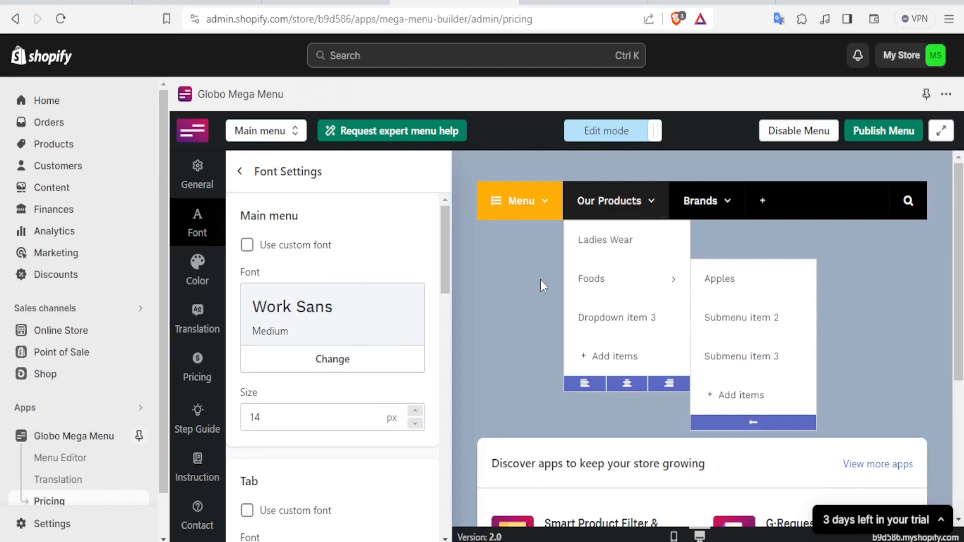
{"action": "left_click", "coordinate": [360, 361]}
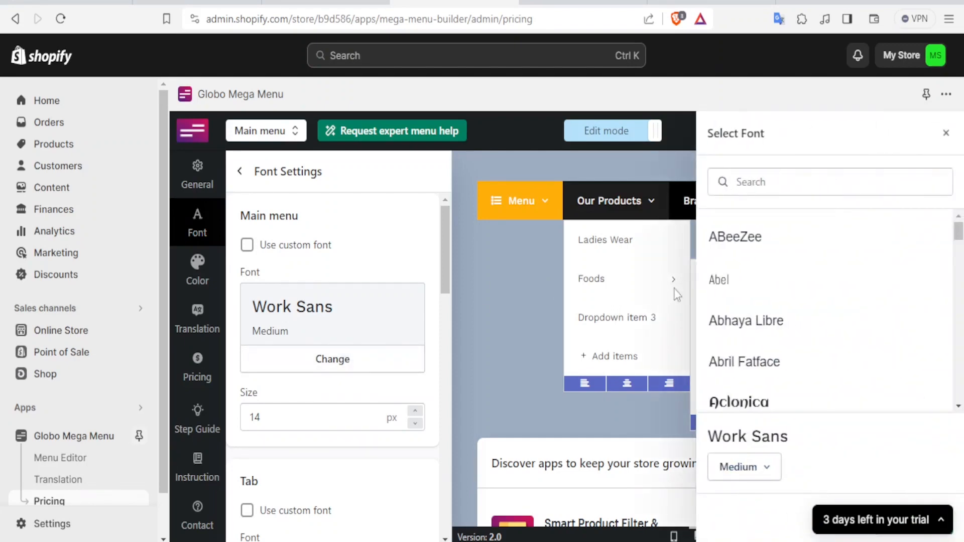
{"action": "left_click", "coordinate": [729, 372]}
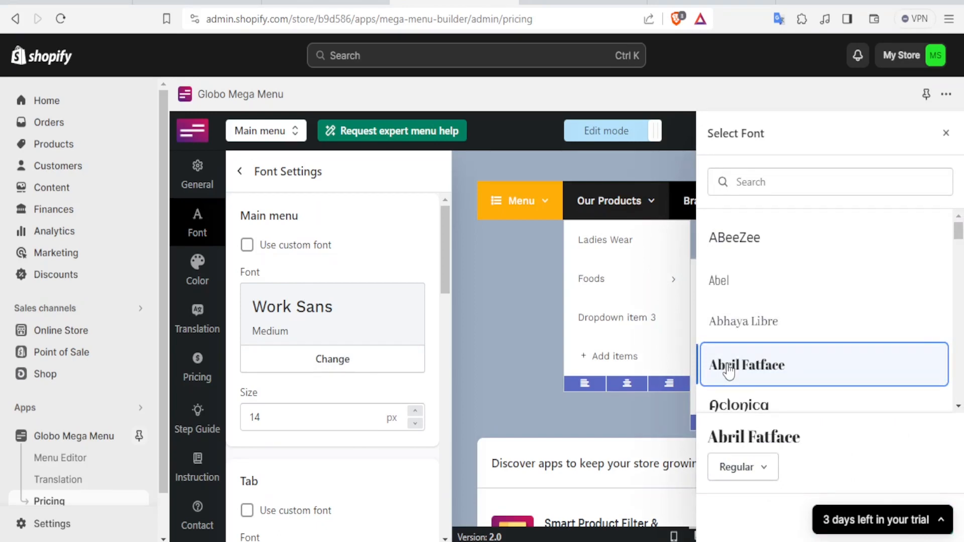
{"action": "left_click", "coordinate": [413, 265]}
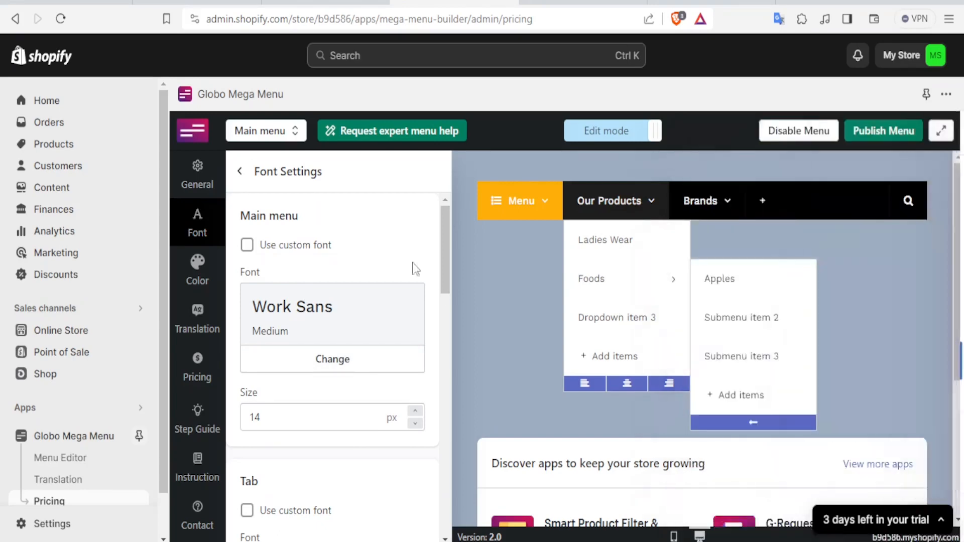
- Set the main menu background color to dark blue #190AA2
{"action": "left_click", "coordinate": [195, 275]}
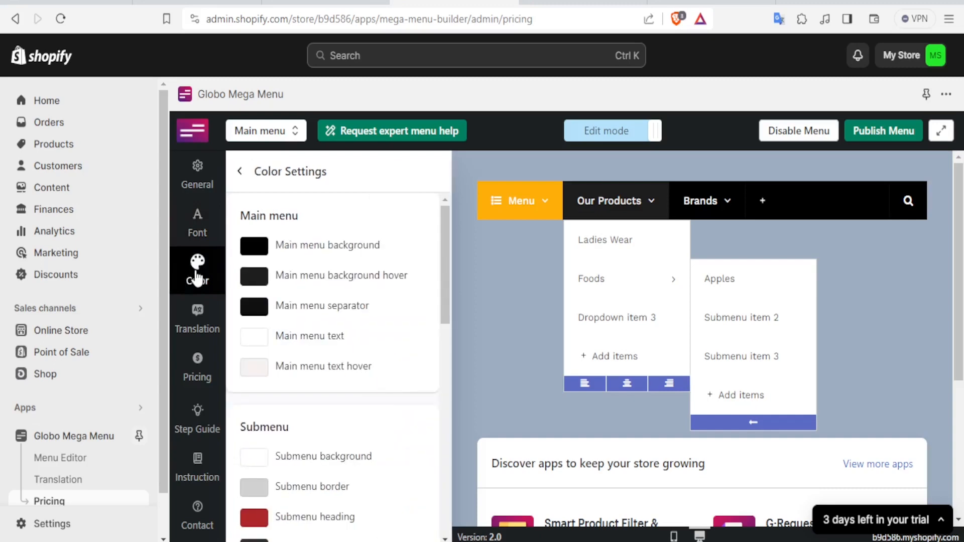
{"action": "left_click", "coordinate": [261, 253]}
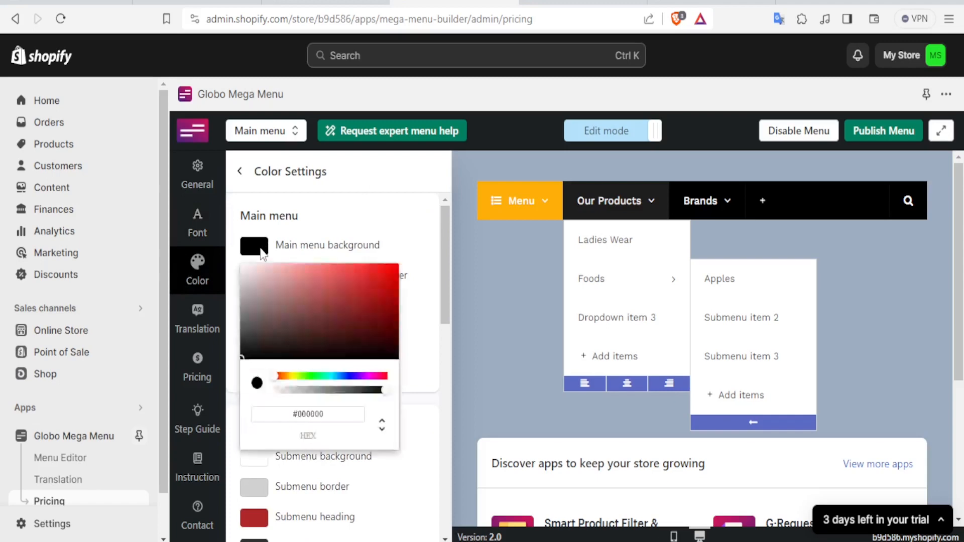
{"action": "left_click", "coordinate": [377, 276]}
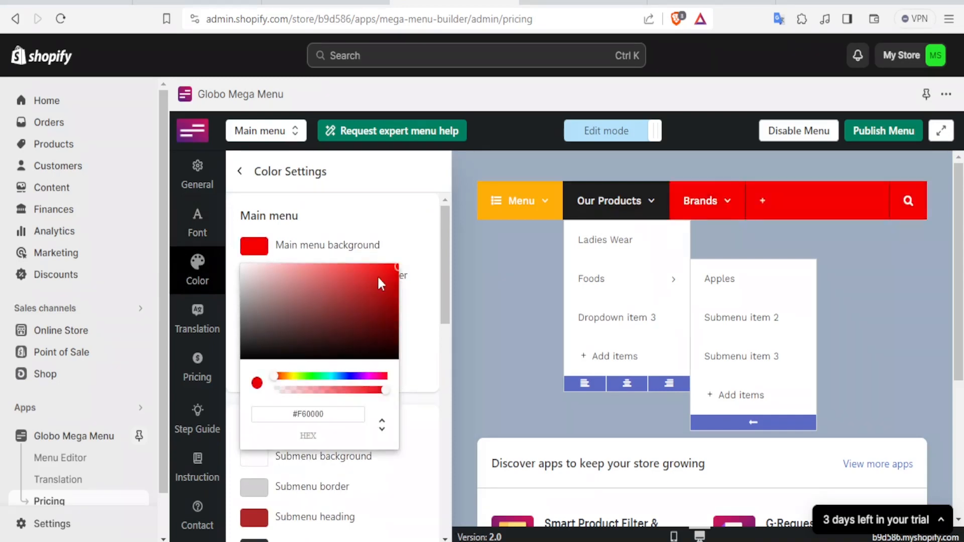
{"action": "left_click_drag", "start_coordinate": [398, 274], "coordinate": [422, 264]}
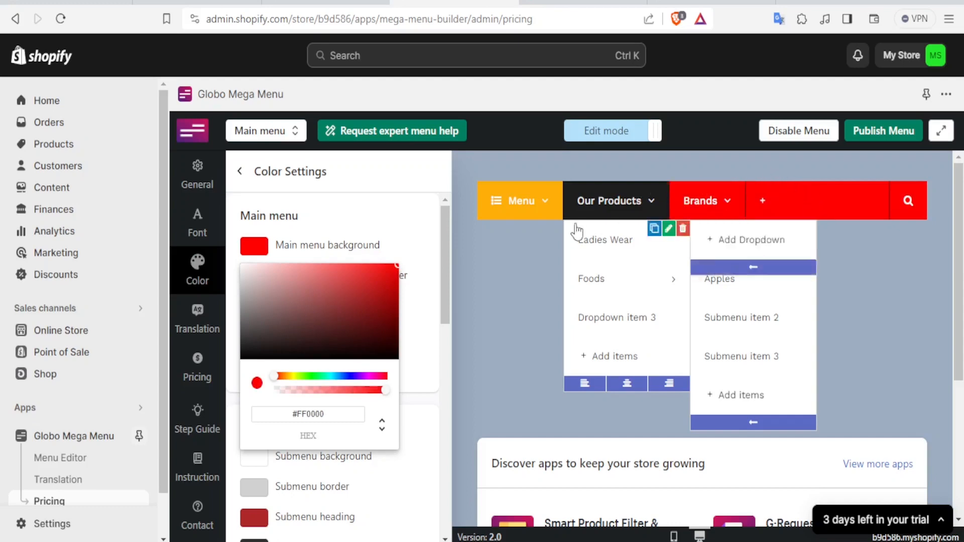
{"action": "left_click", "coordinate": [334, 336]}
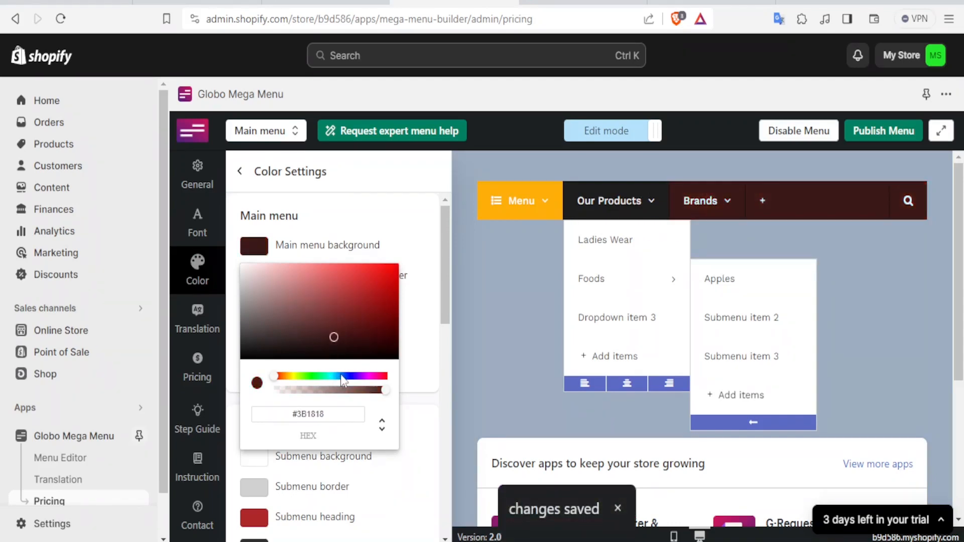
{"action": "left_click", "coordinate": [326, 376]}
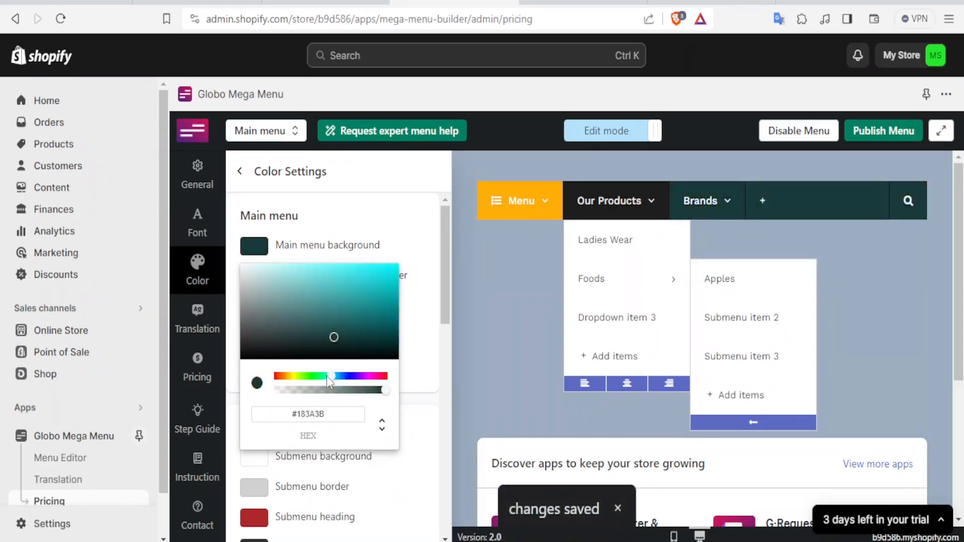
{"action": "left_click", "coordinate": [397, 265]}
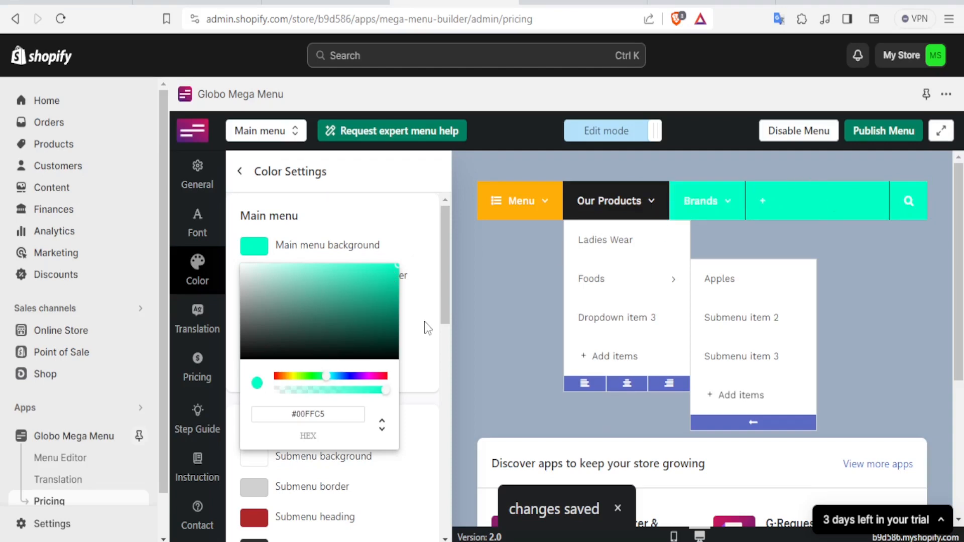
{"action": "left_click", "coordinate": [352, 376]}
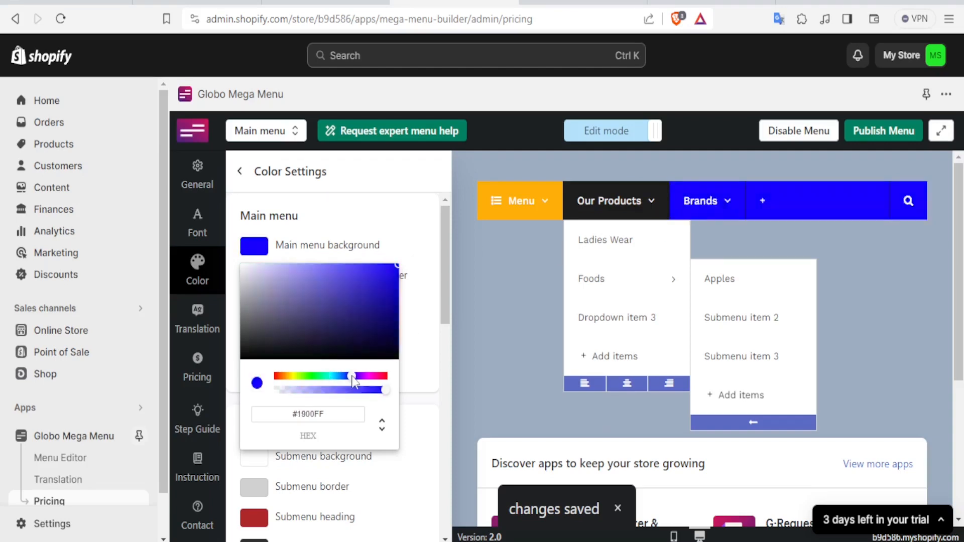
{"action": "left_click", "coordinate": [389, 298]}
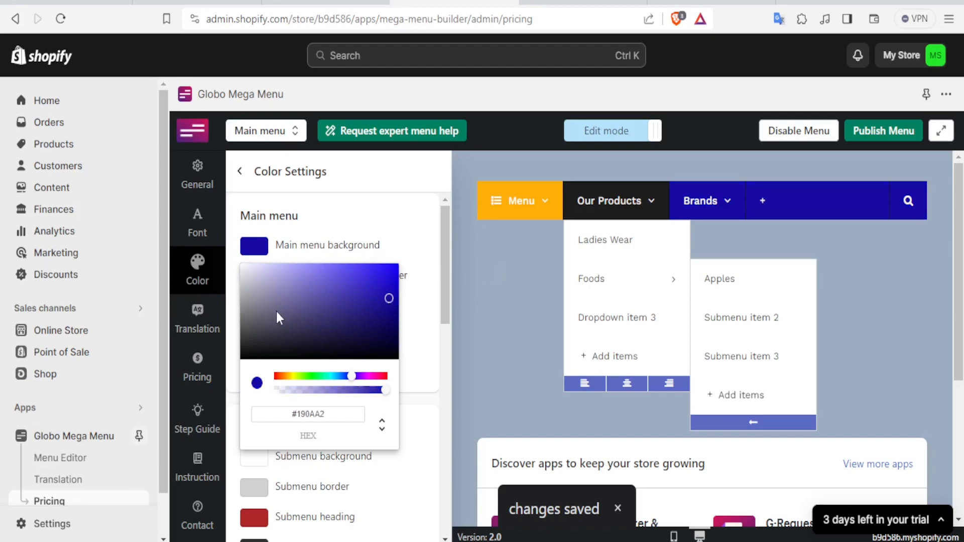
- Examine the Our Products and Brands dropdowns of the menu in preview mode
{"action": "scroll", "coordinate": [446, 295], "scroll_direction": "down", "scroll_amount": 6}
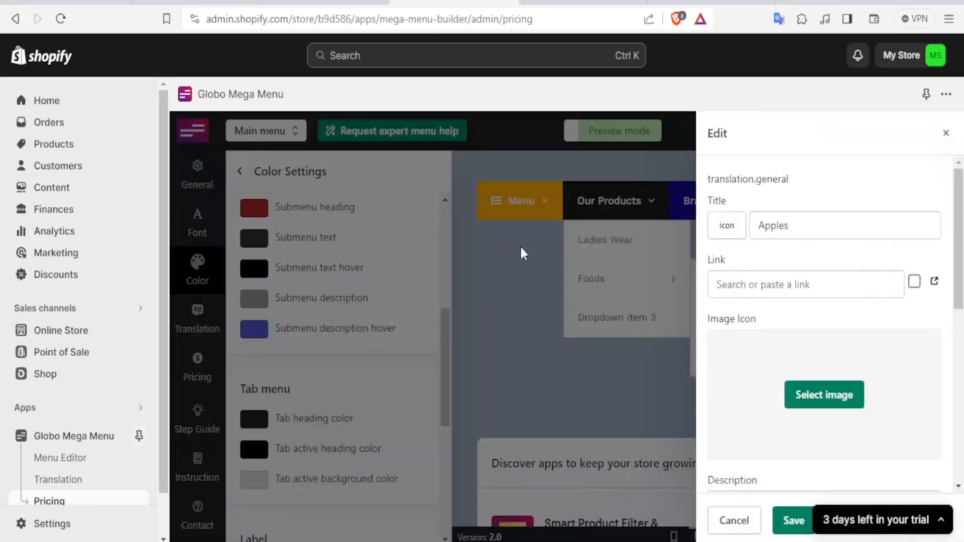
{"action": "left_click", "coordinate": [521, 247]}
{"action": "mouse_move", "coordinate": [648, 223]}
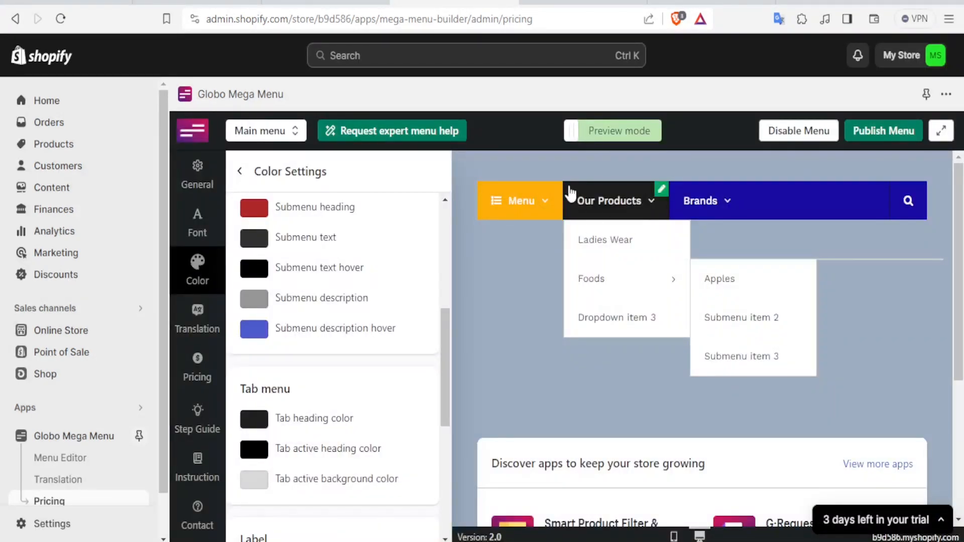
{"action": "mouse_move", "coordinate": [674, 238]}
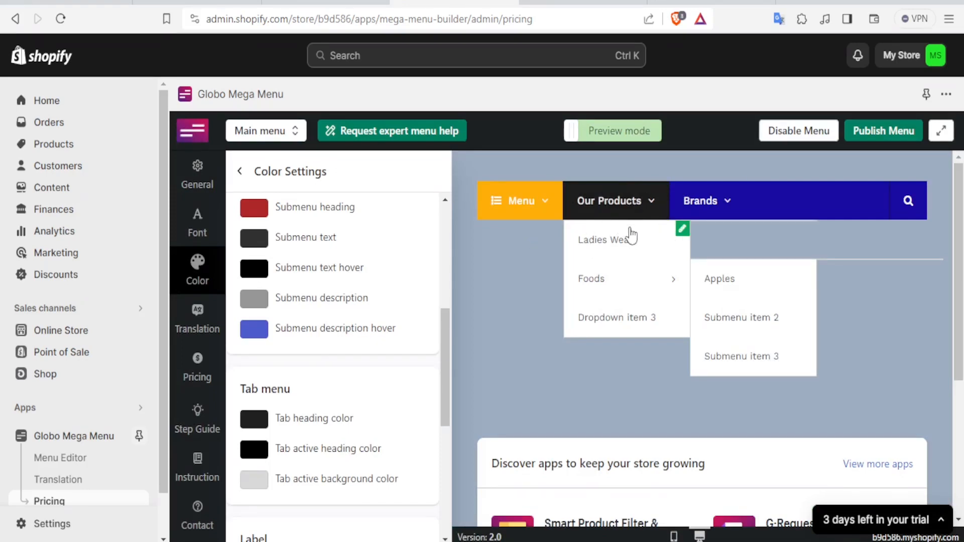
{"action": "mouse_move", "coordinate": [605, 289]}
{"action": "mouse_move", "coordinate": [721, 297]}
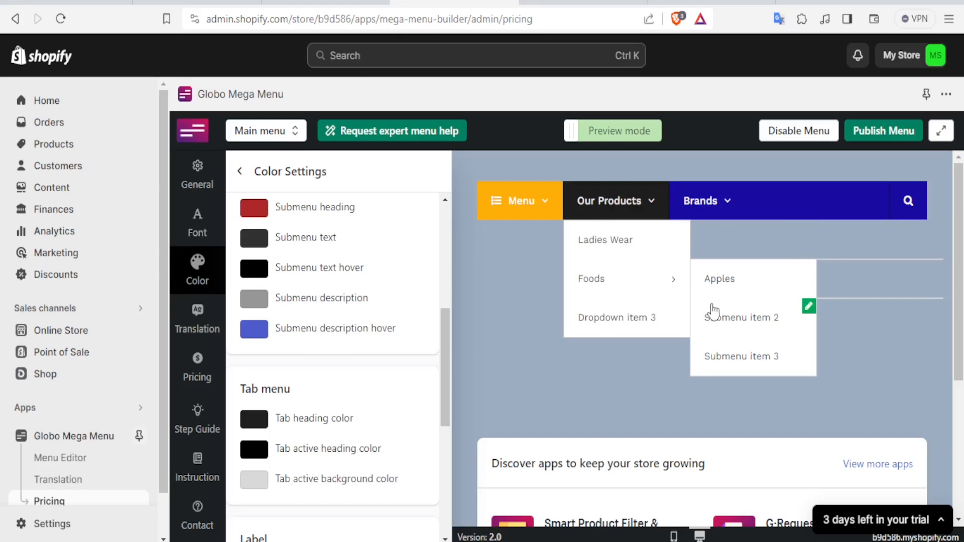
{"action": "mouse_move", "coordinate": [727, 207]}
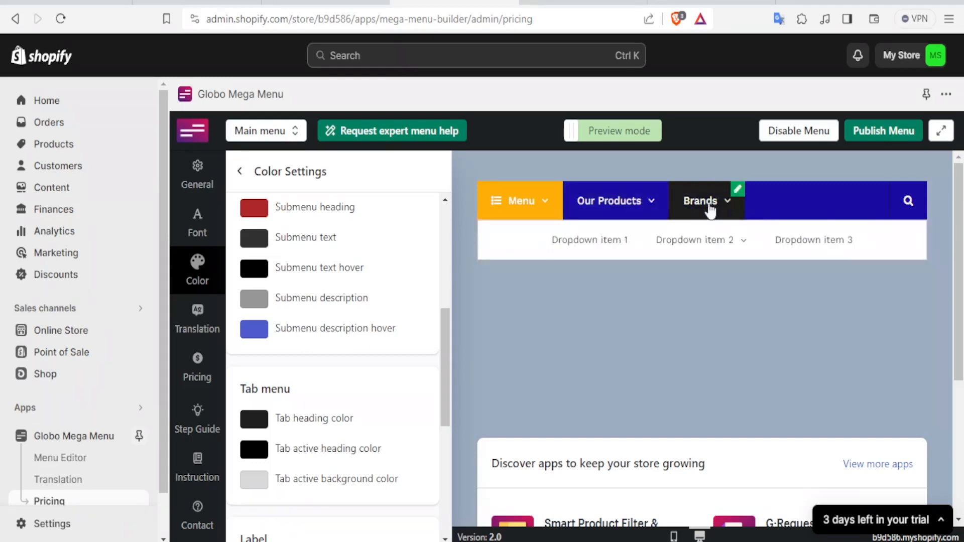
- Reorder the Brands dropdown so that Dropdown item 3 comes first, followed by Dropdown item 2 and Dropdown item 1
{"action": "mouse_move", "coordinate": [625, 246]}
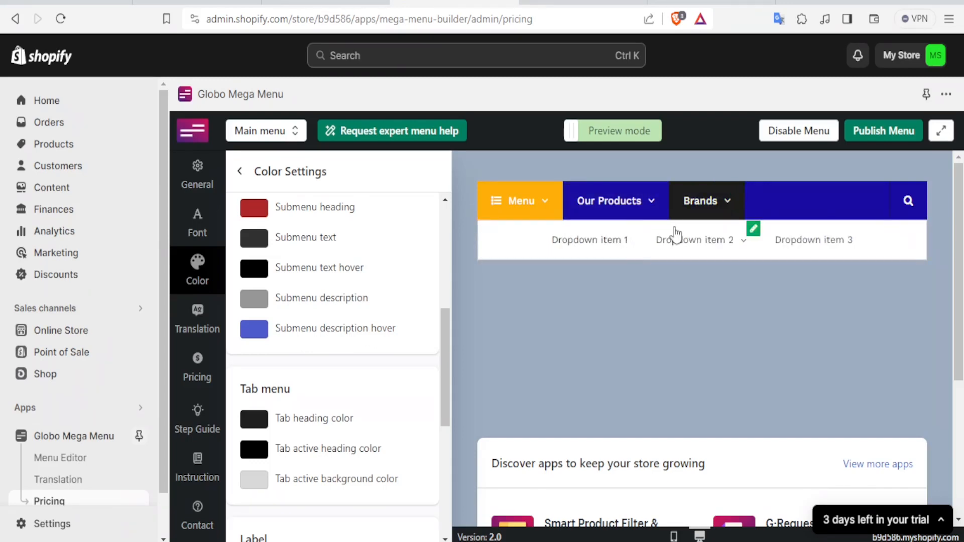
{"action": "left_click_drag", "start_coordinate": [650, 289], "coordinate": [535, 269]}
{"action": "mouse_move", "coordinate": [812, 252]}
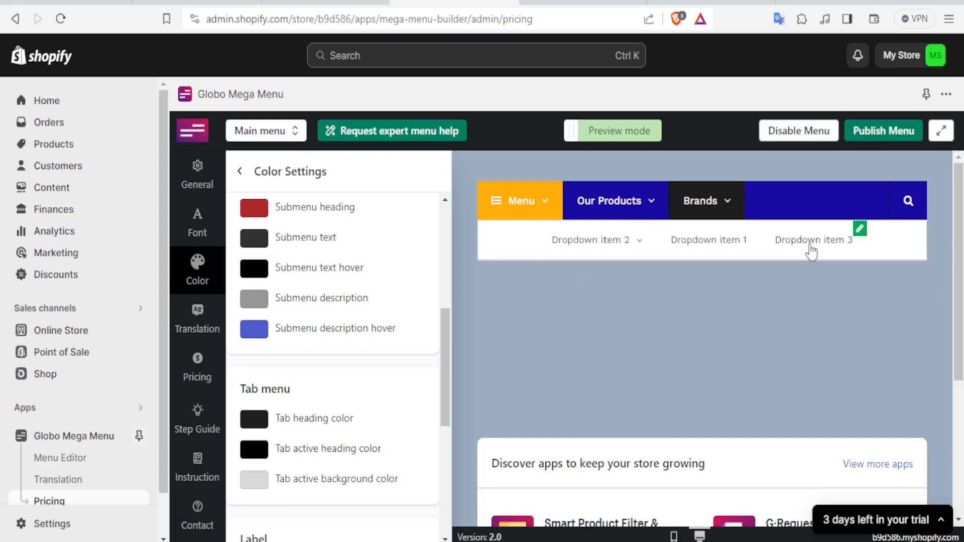
{"action": "left_click_drag", "start_coordinate": [811, 252], "coordinate": [528, 254]}
- Retitle Dropdown item 3 under Brands as "ABC" and save it
{"action": "left_click", "coordinate": [636, 229]}
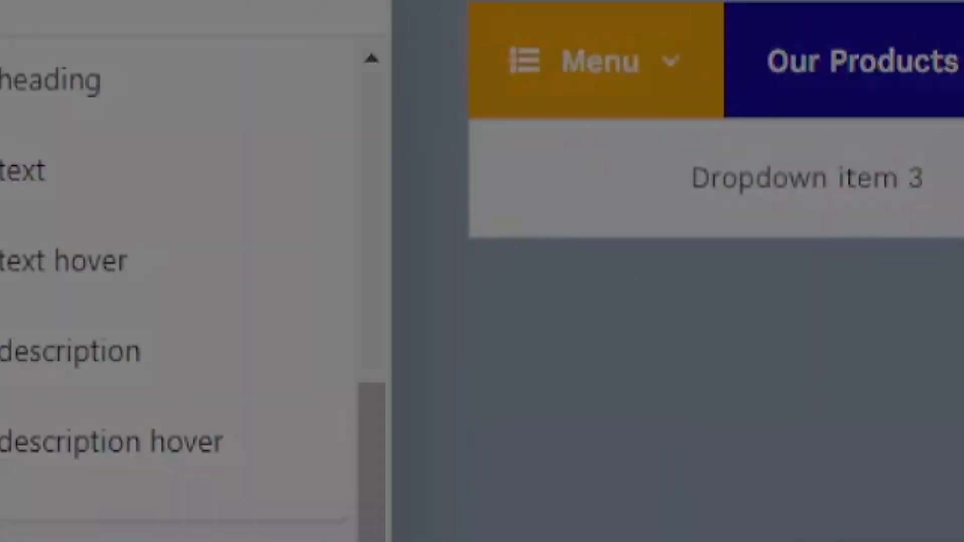
{"action": "type", "text": "ABC"}
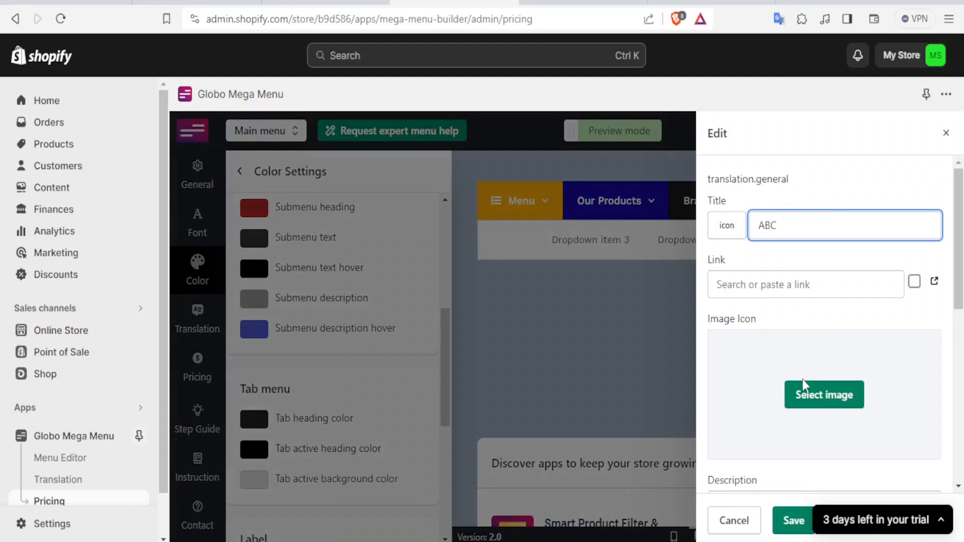
{"action": "left_click", "coordinate": [792, 520]}
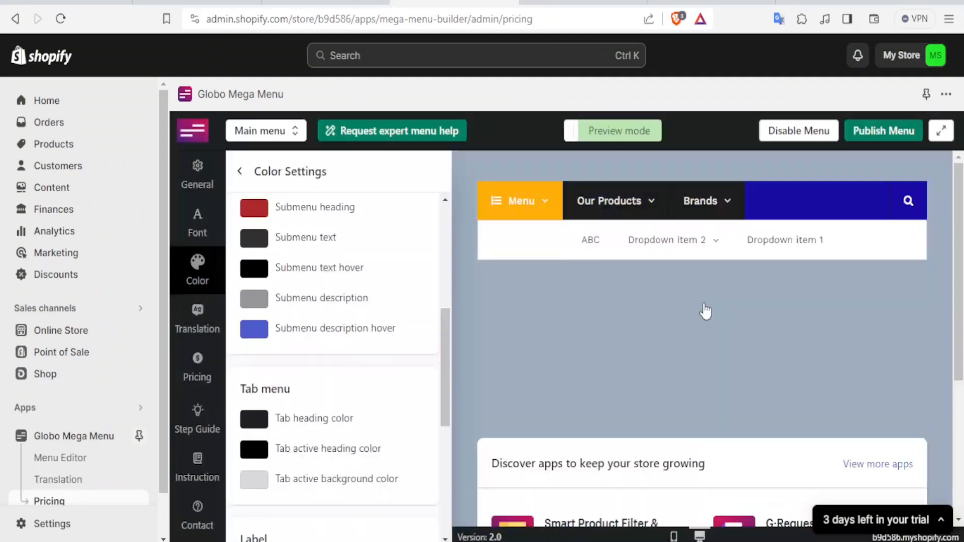
- Retitle Dropdown item 2 under Brands as "DEF", link it to the Dress product, and save it
{"action": "mouse_move", "coordinate": [709, 242]}
{"action": "left_click", "coordinate": [725, 230]}
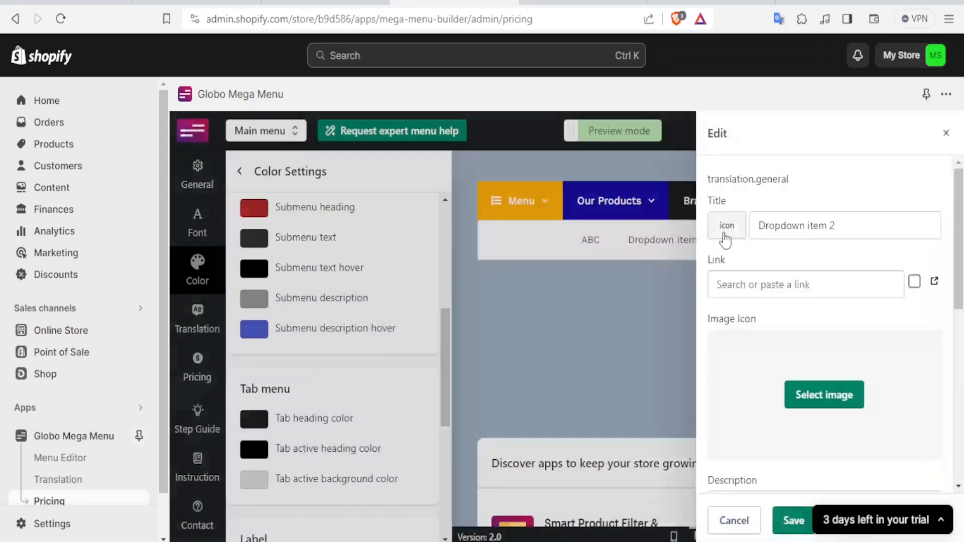
{"action": "left_click_drag", "start_coordinate": [838, 213], "coordinate": [697, 255]}
{"action": "type", "text": "DEF"}
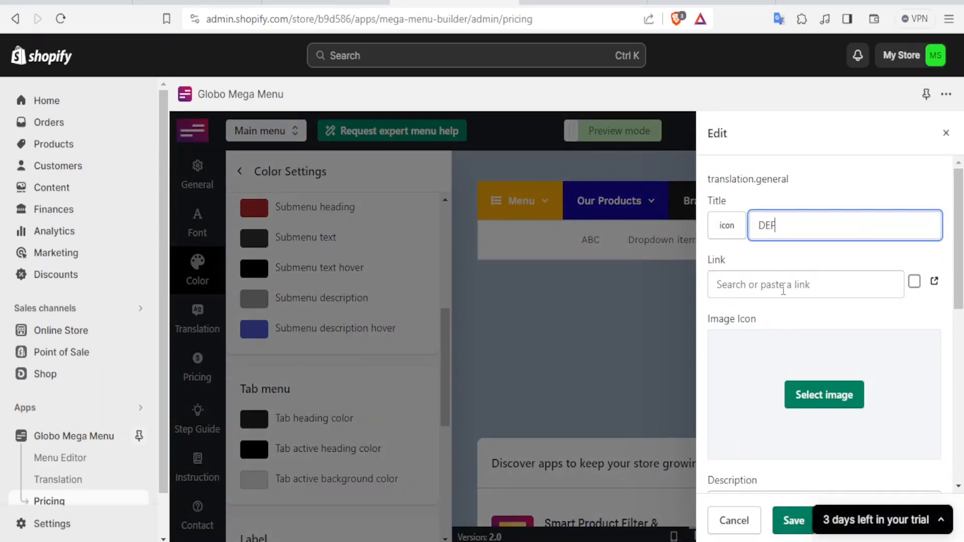
{"action": "left_click", "coordinate": [786, 283]}
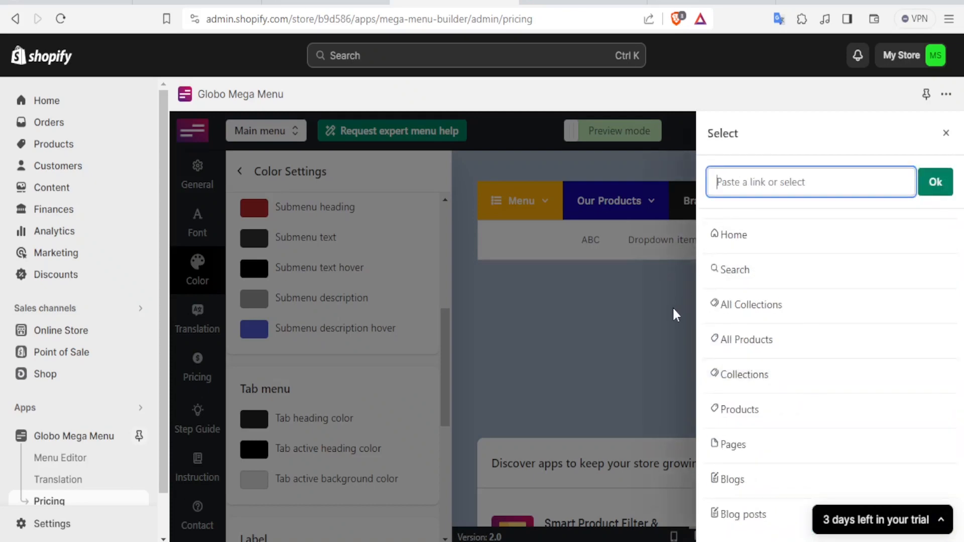
{"action": "left_click", "coordinate": [733, 411]}
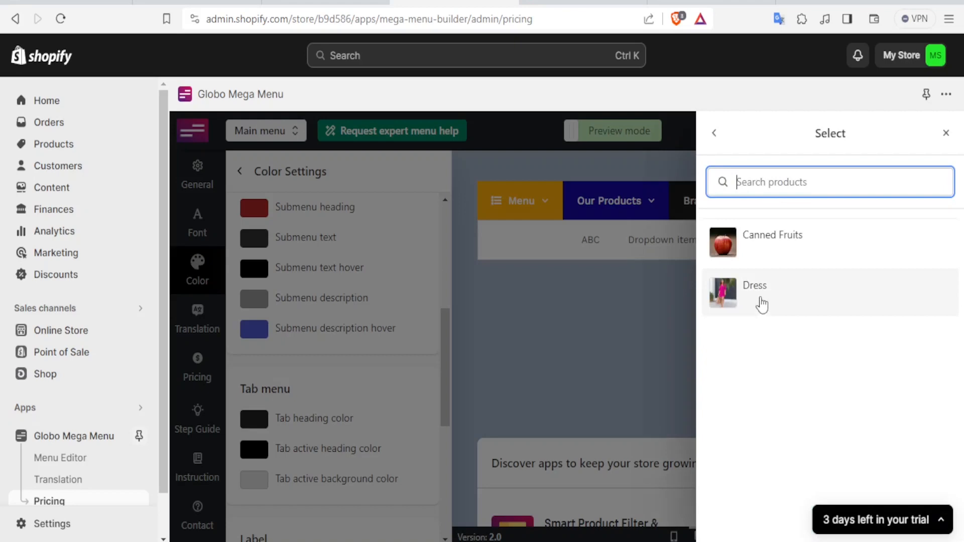
{"action": "left_click", "coordinate": [752, 285]}
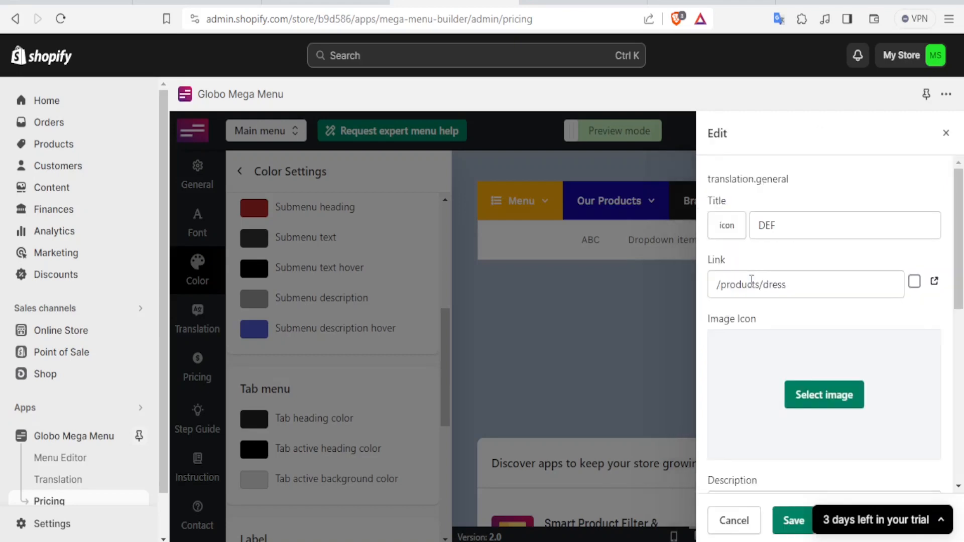
{"action": "left_click", "coordinate": [802, 522]}
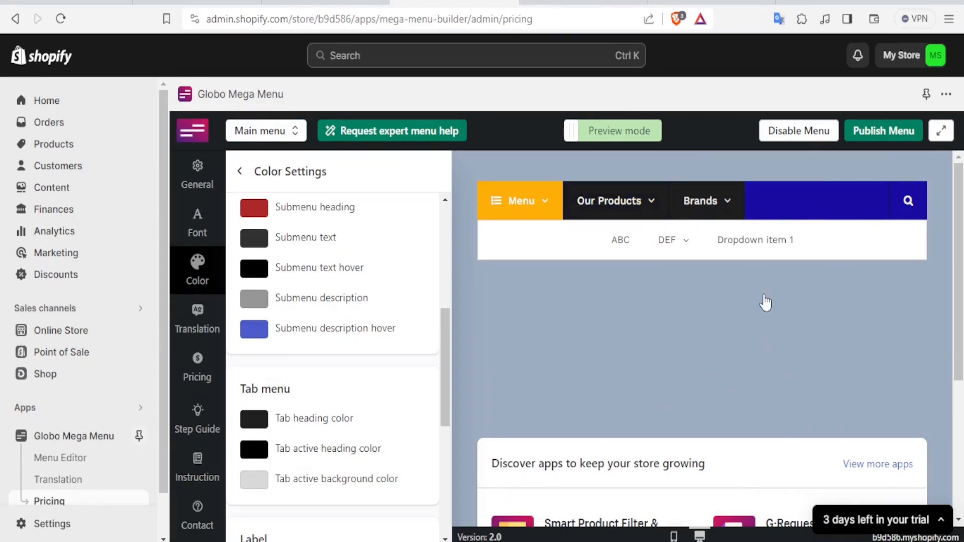
- Publish the menu to the Dawn (Live theme) theme and dismiss the app embeds notice
{"action": "left_click", "coordinate": [891, 133]}
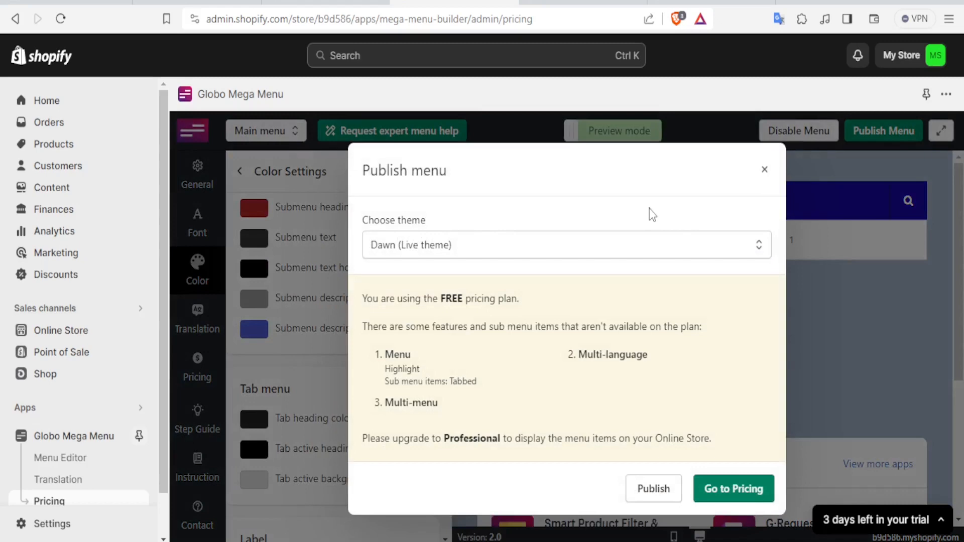
{"action": "left_click", "coordinate": [758, 247]}
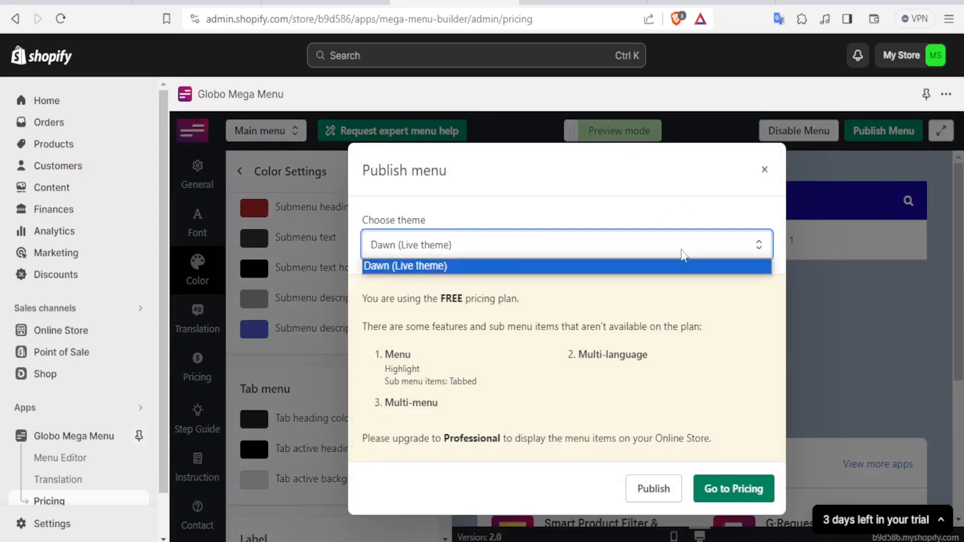
{"action": "left_click", "coordinate": [466, 264]}
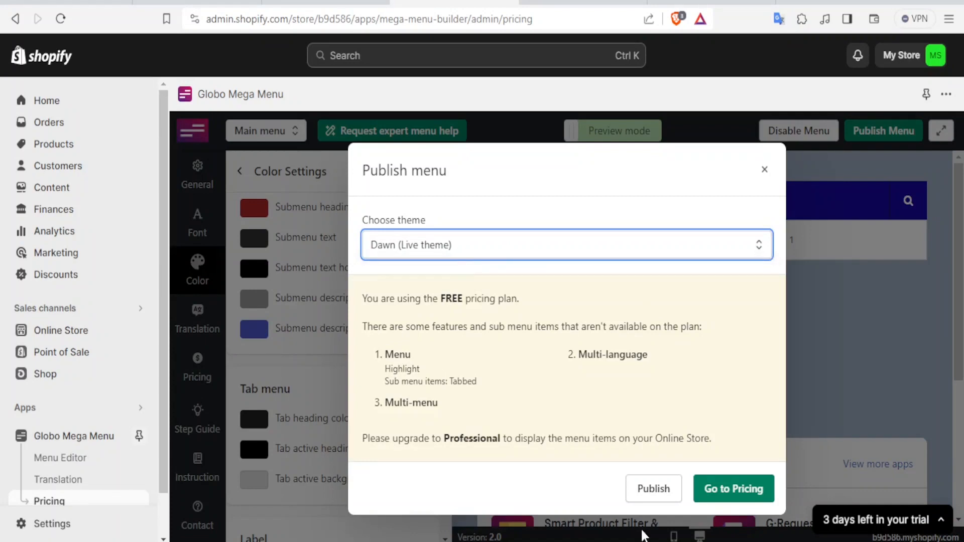
{"action": "left_click", "coordinate": [651, 497]}
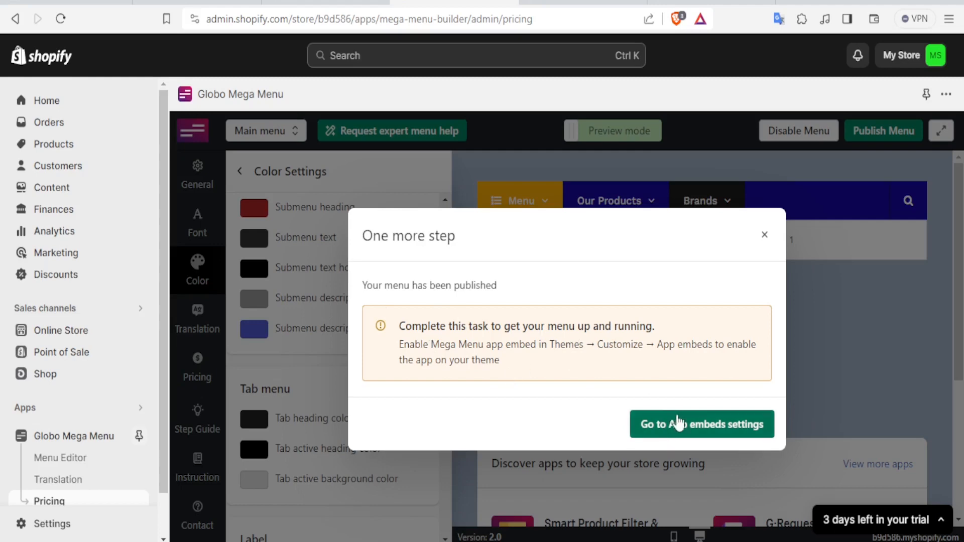
{"action": "left_click", "coordinate": [764, 235]}
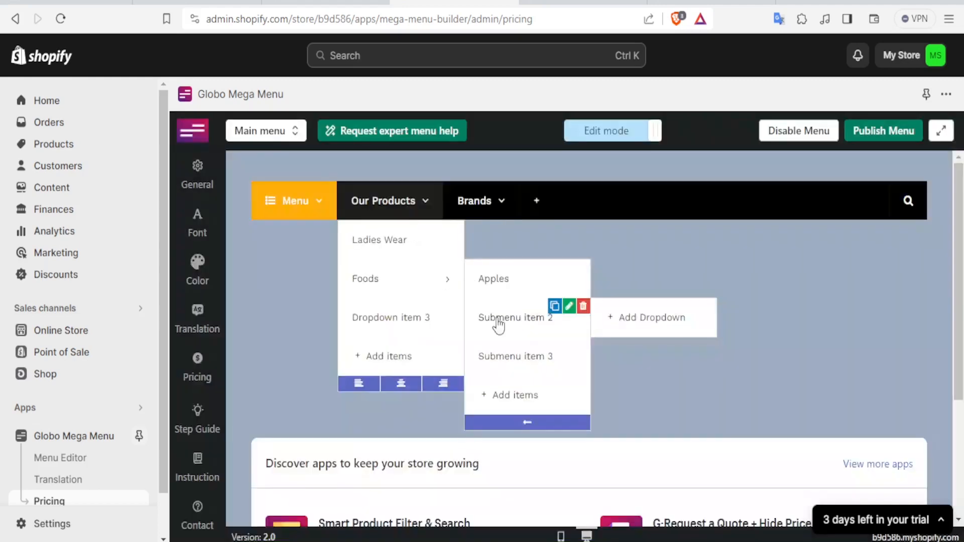